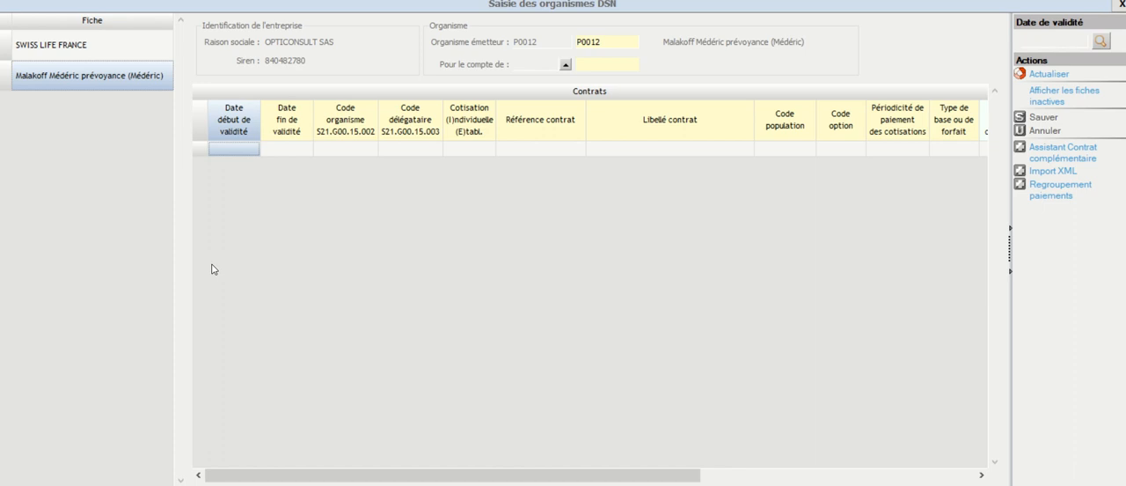
# Step: Import the XML file IP0012-3BAZ6R into the Malakoff Médéric prévoyance organisation record
pyautogui.click(1048, 172)
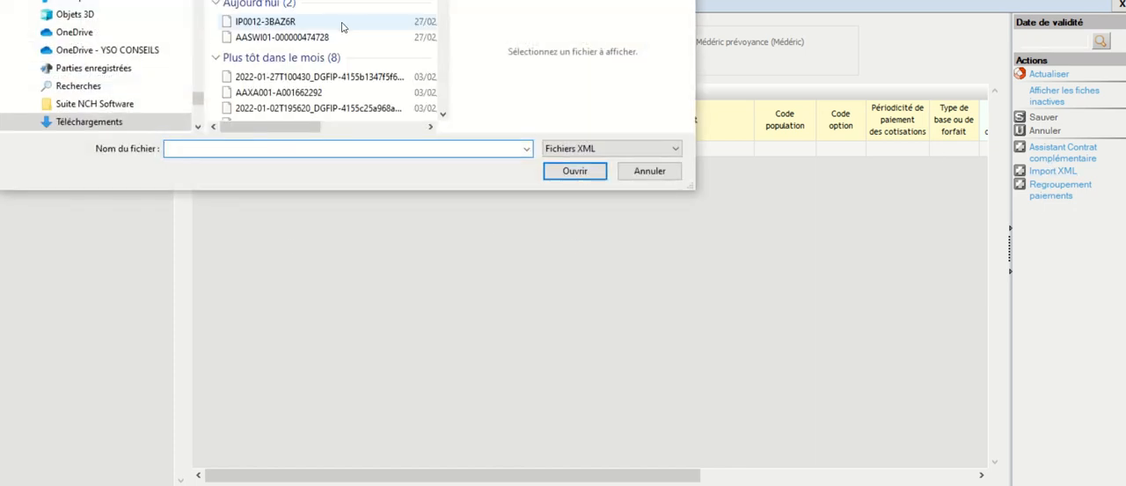
pyautogui.click(279, 27)
pyautogui.click(583, 171)
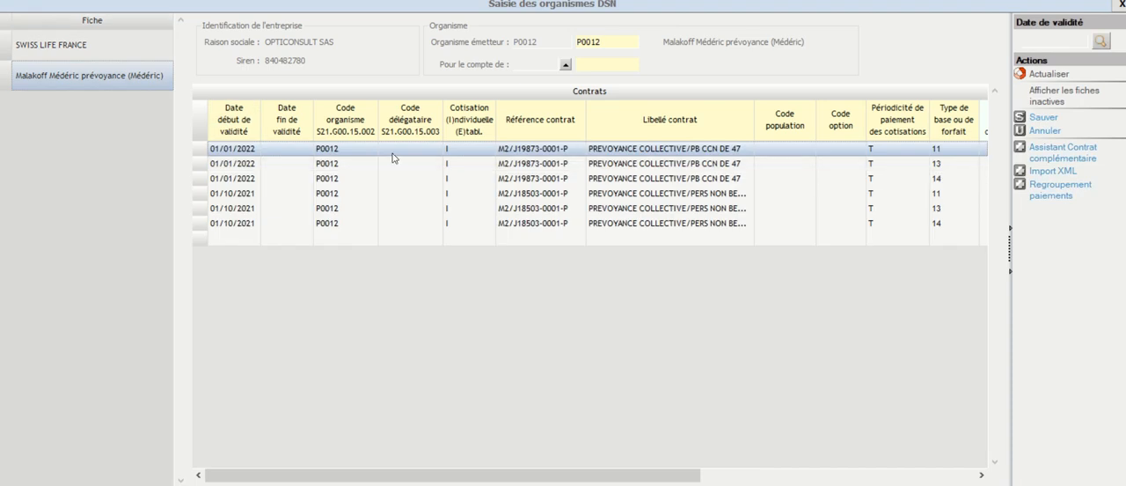
# Step: Clear the Code libellé de cotisation value in all six imported contract rows
pyautogui.moveTo(589, 475); pyautogui.dragTo(841, 476)
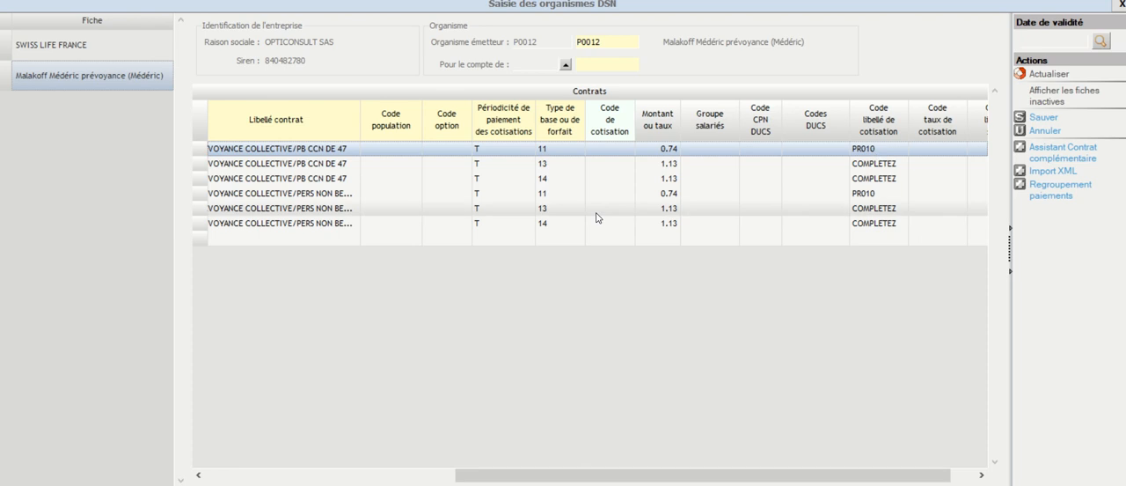
pyautogui.click(503, 195)
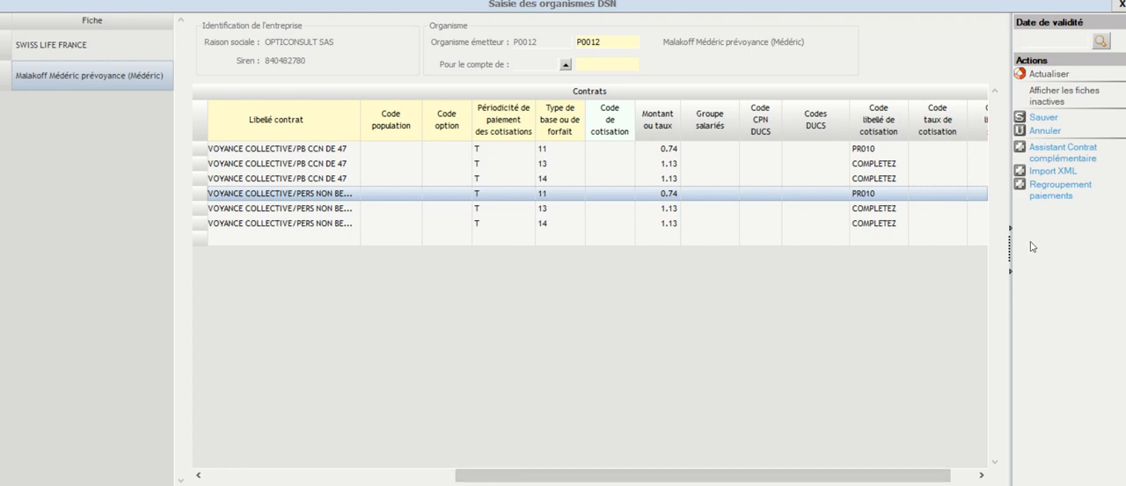
pyautogui.click(875, 150)
pyautogui.click(875, 153)
pyautogui.press('Delete')
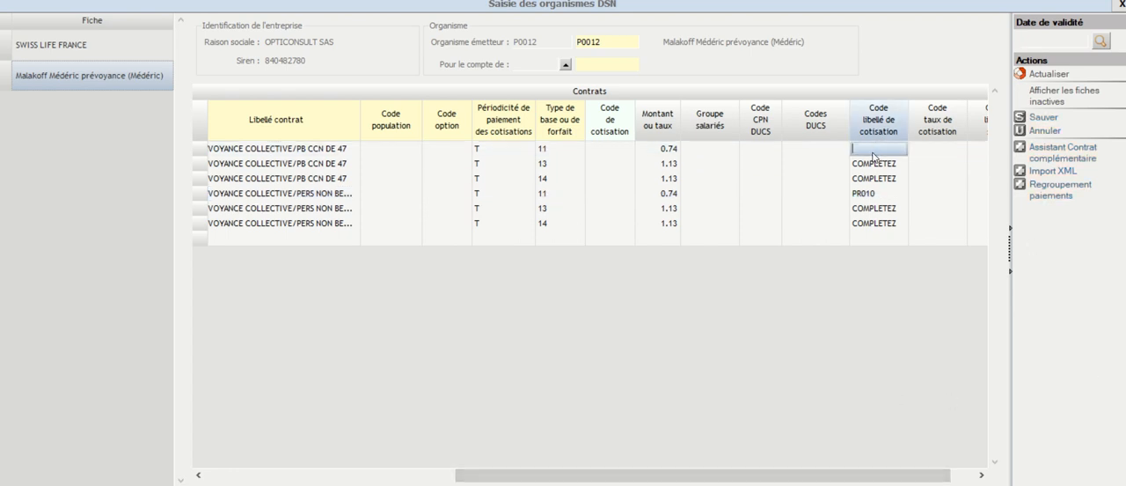
pyautogui.click(876, 167)
pyautogui.click(876, 168)
pyautogui.press('Delete')
pyautogui.click(875, 179)
pyautogui.click(876, 179)
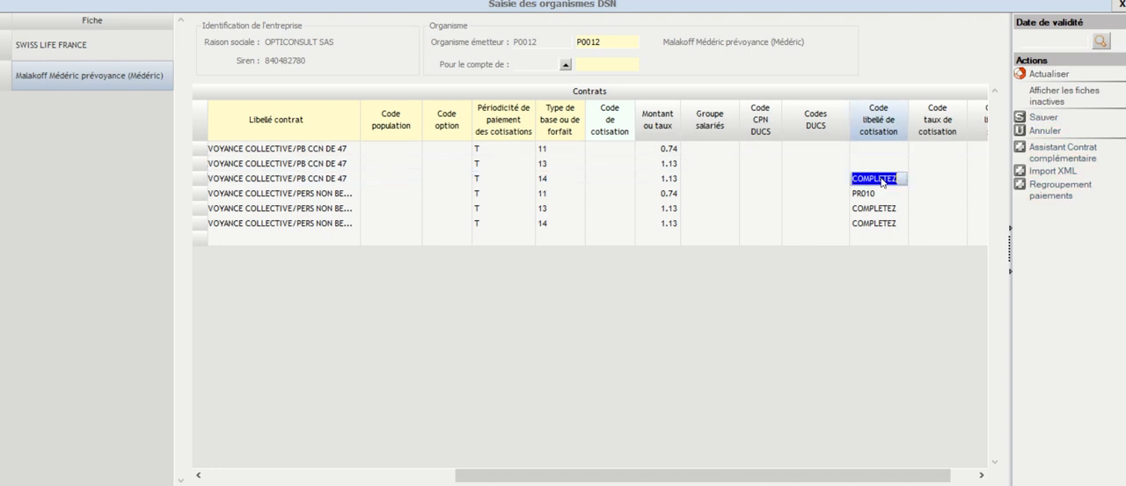
pyautogui.press('Delete')
pyautogui.click(875, 194)
pyautogui.click(876, 195)
pyautogui.press('Delete')
pyautogui.click(876, 211)
pyautogui.click(876, 212)
pyautogui.press('Delete')
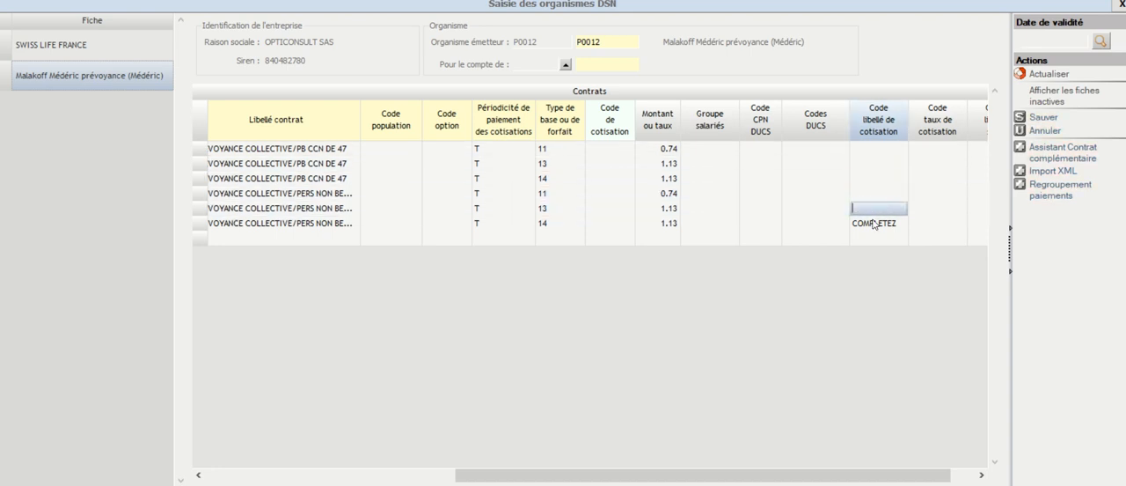
pyautogui.click(876, 227)
pyautogui.click(876, 226)
pyautogui.press('Delete')
pyautogui.click(881, 199)
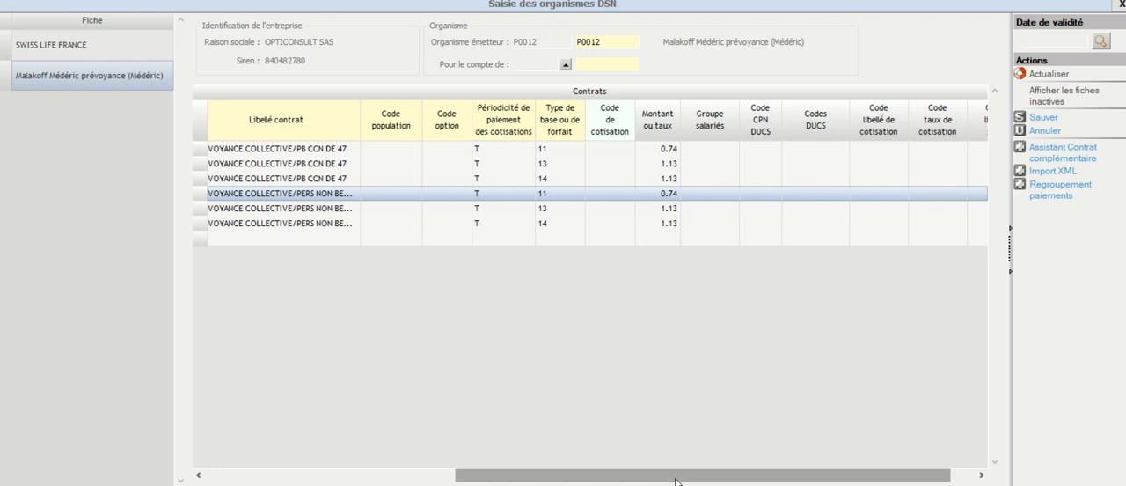
# Step: Review the imported contracts' validity dates, references, labels, base types and Montant ou taux values across all columns
pyautogui.moveTo(676, 481); pyautogui.dragTo(328, 451)
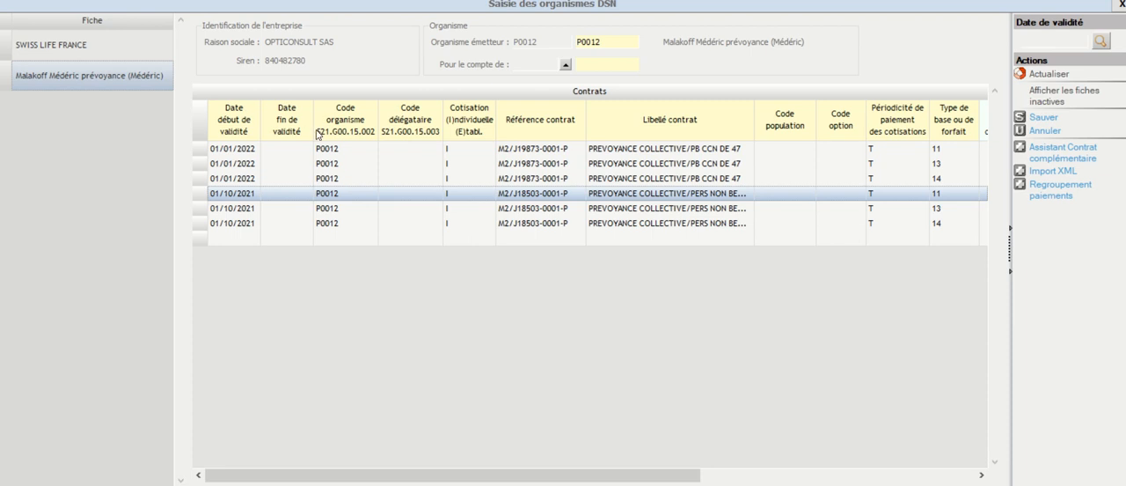
pyautogui.moveTo(623, 476); pyautogui.dragTo(903, 476)
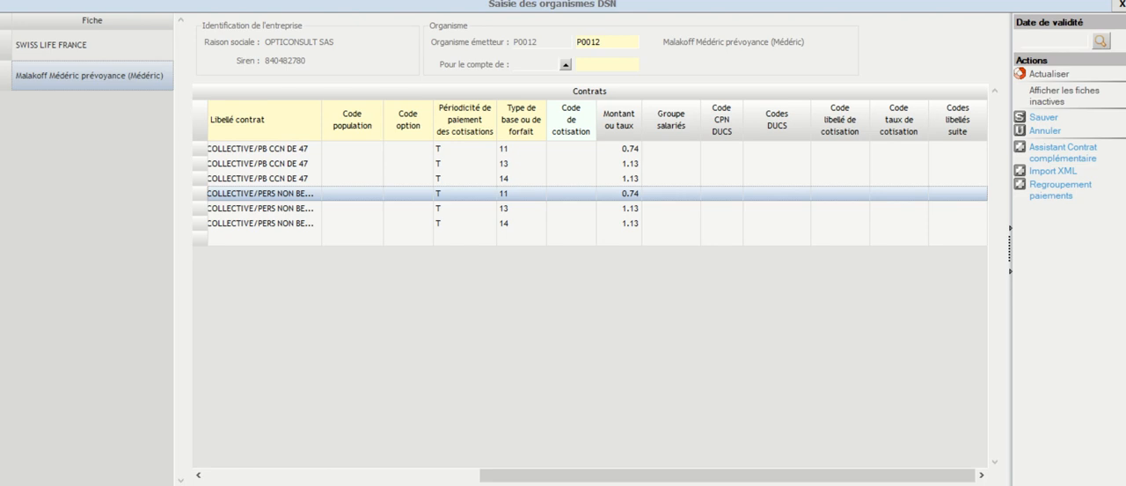
pyautogui.click(665, 152)
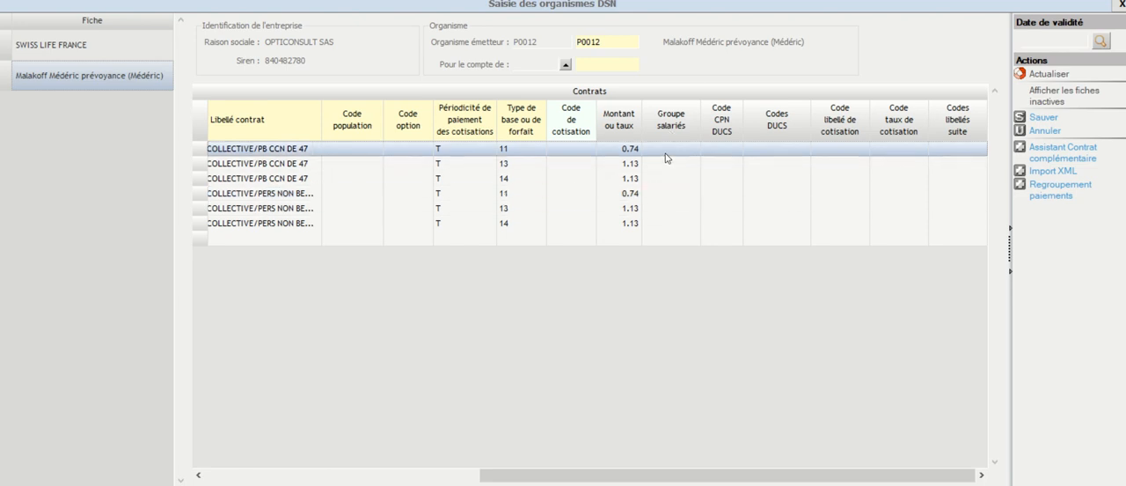
pyautogui.click(610, 153)
pyautogui.click(610, 164)
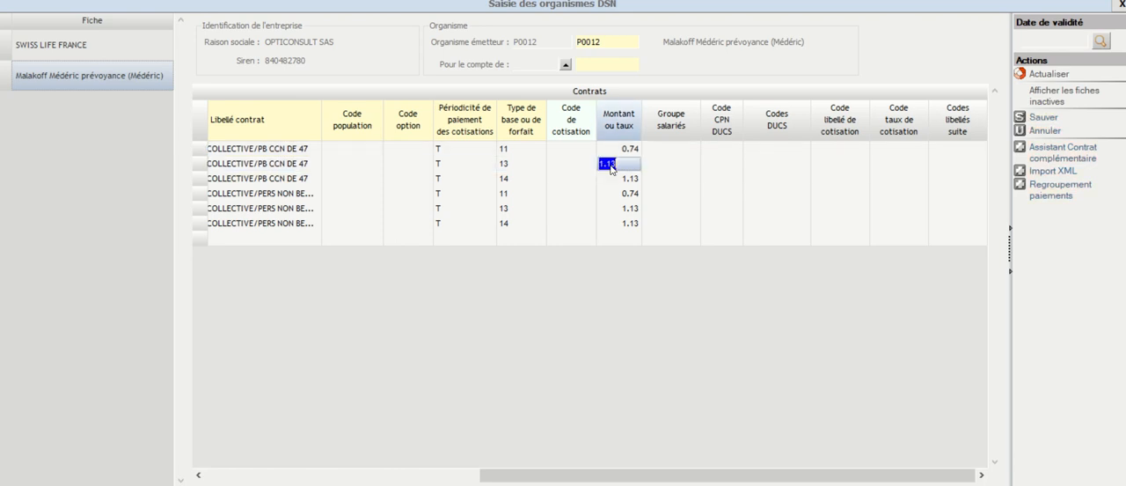
pyautogui.click(621, 182)
pyautogui.click(621, 195)
pyautogui.click(620, 209)
pyautogui.click(625, 225)
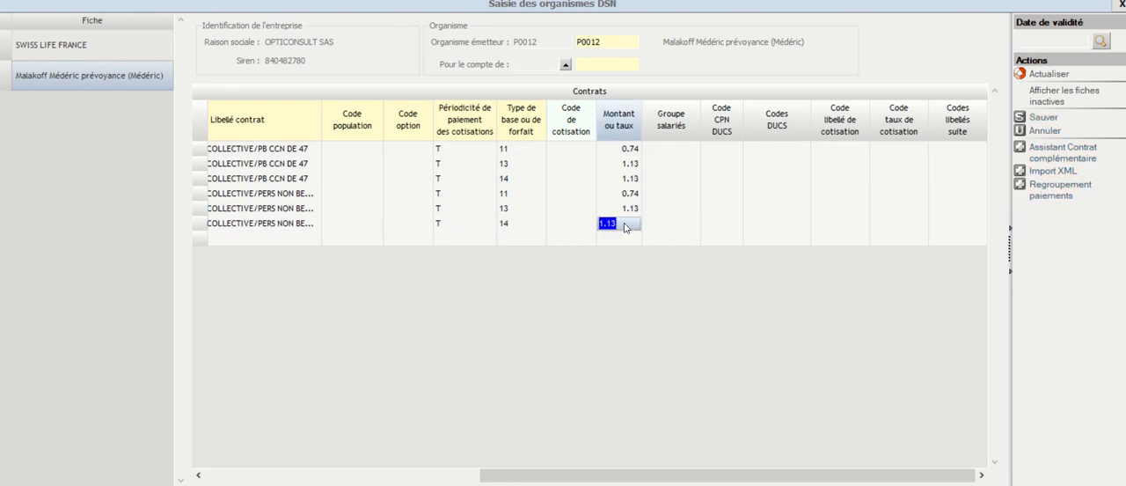
pyautogui.click(625, 150)
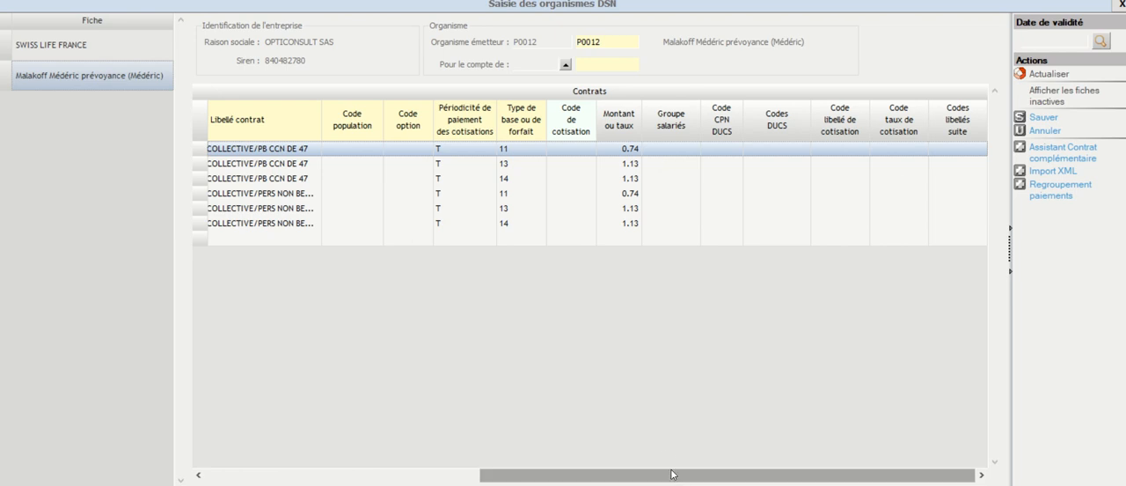
pyautogui.moveTo(674, 477); pyautogui.dragTo(672, 477)
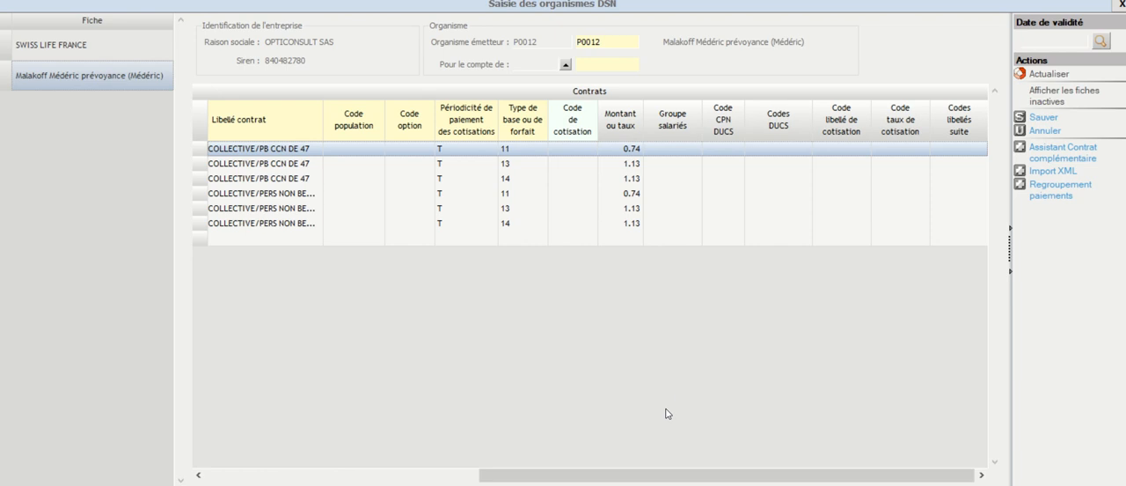
pyautogui.moveTo(662, 475); pyautogui.dragTo(490, 479)
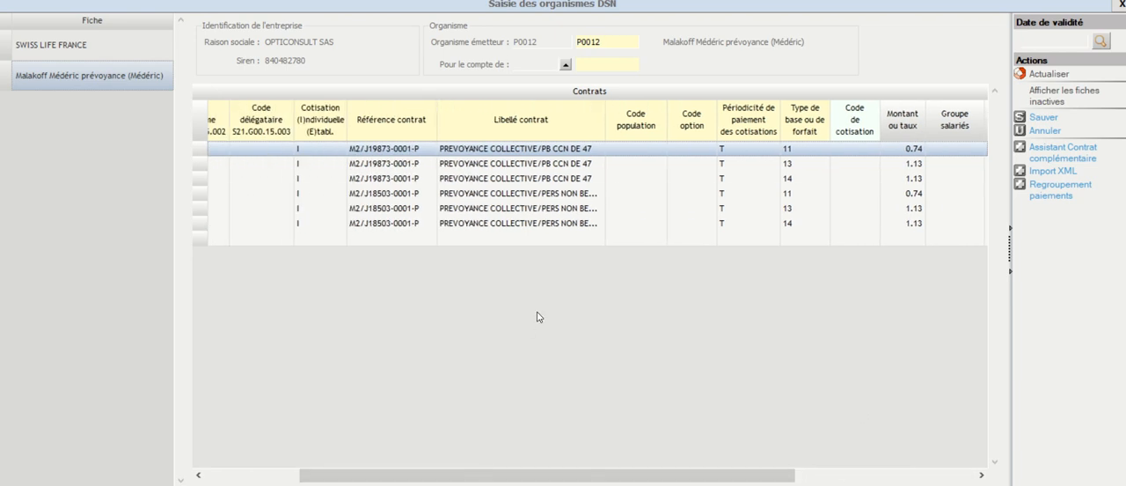
pyautogui.moveTo(591, 475); pyautogui.dragTo(741, 475)
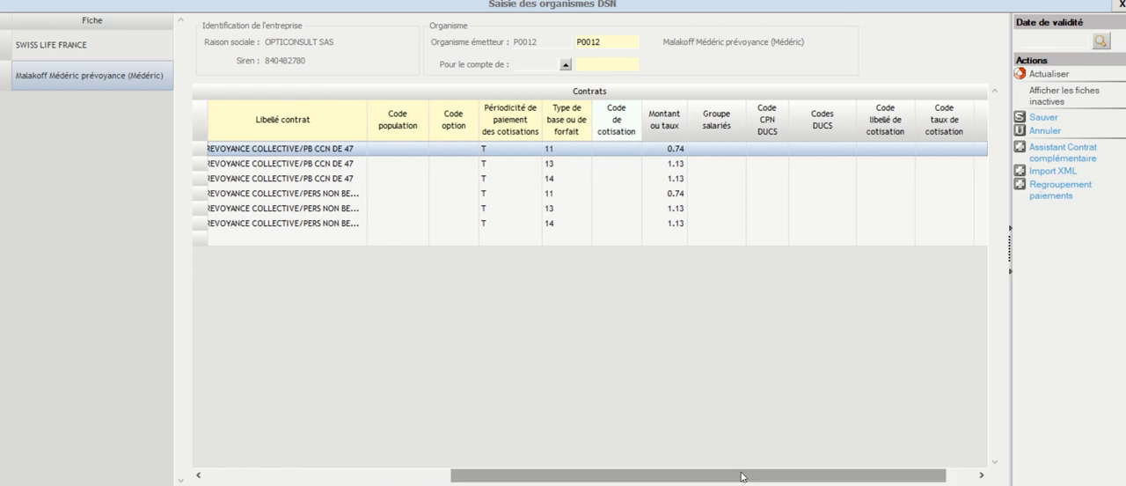
pyautogui.moveTo(741, 475); pyautogui.dragTo(695, 452)
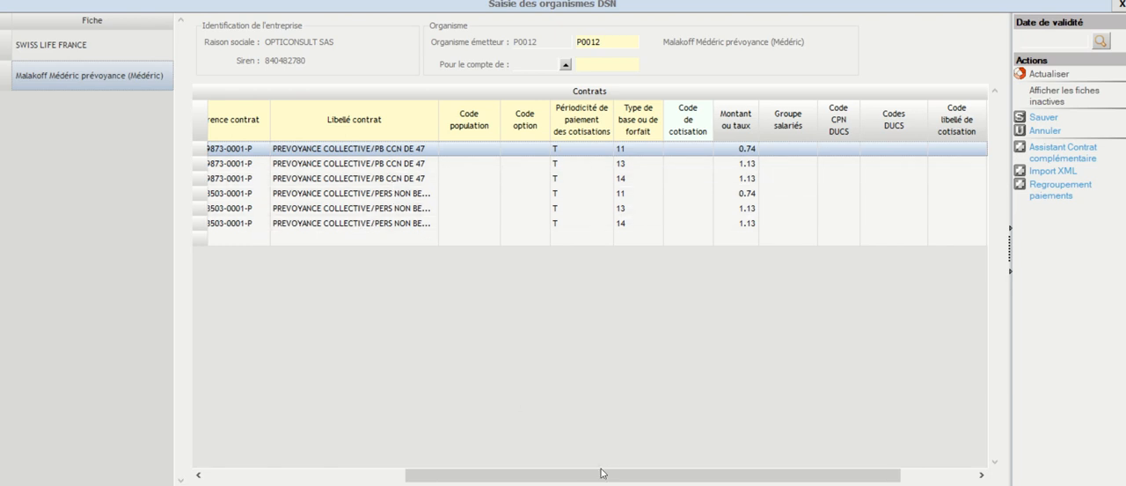
pyautogui.moveTo(603, 477); pyautogui.dragTo(666, 475)
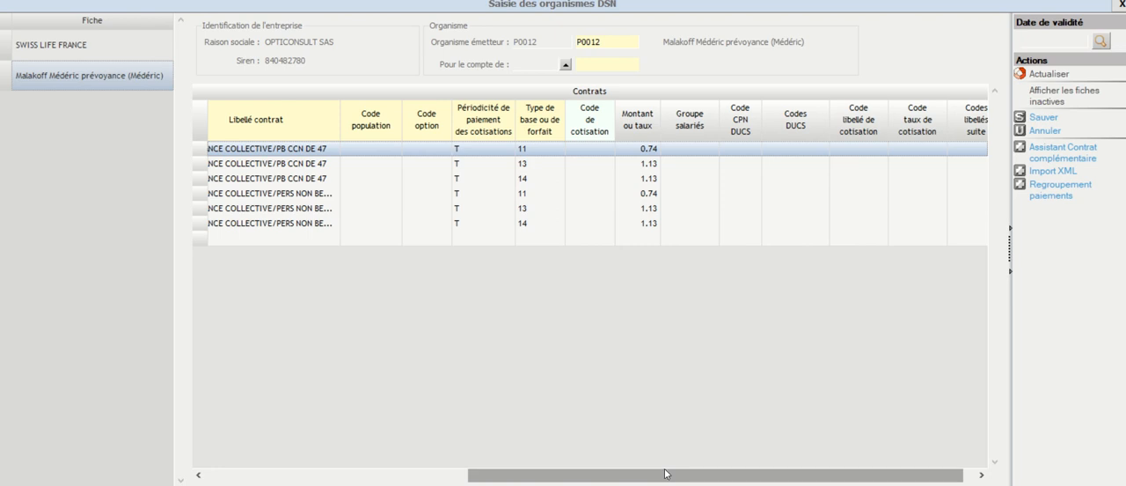
# Step: Consult the list of employee groups available for the first contract row, without assigning one
pyautogui.click(695, 152)
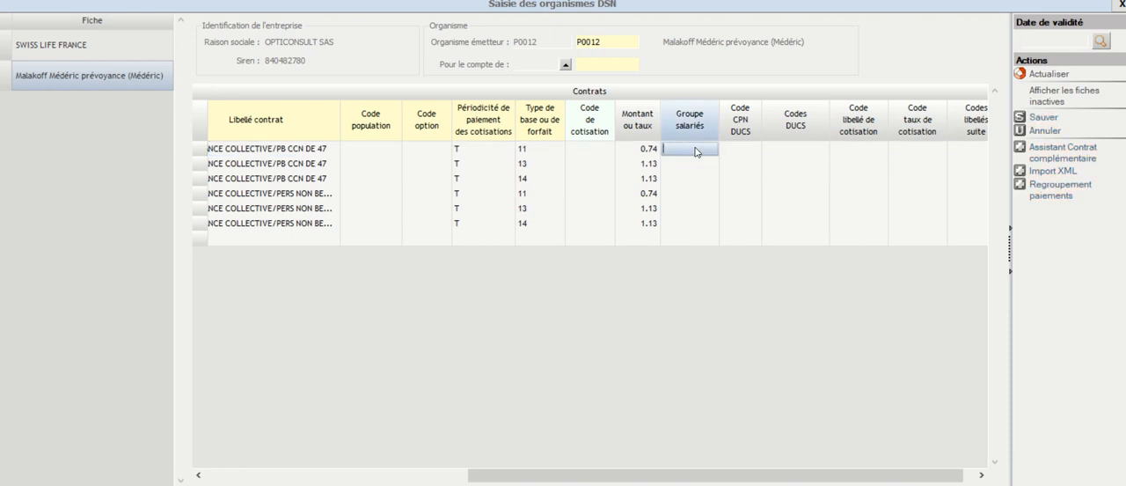
pyautogui.press('F4')
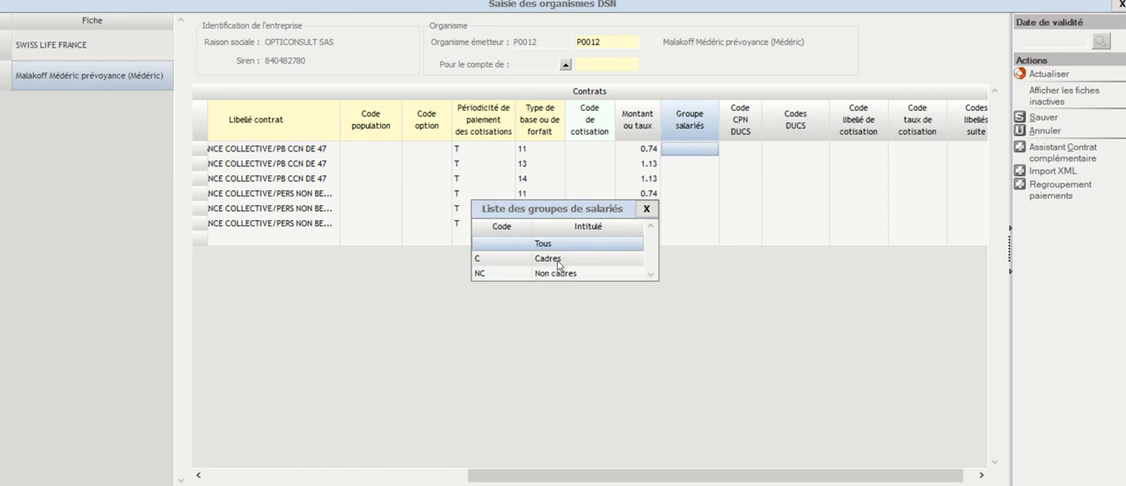
pyautogui.click(556, 272)
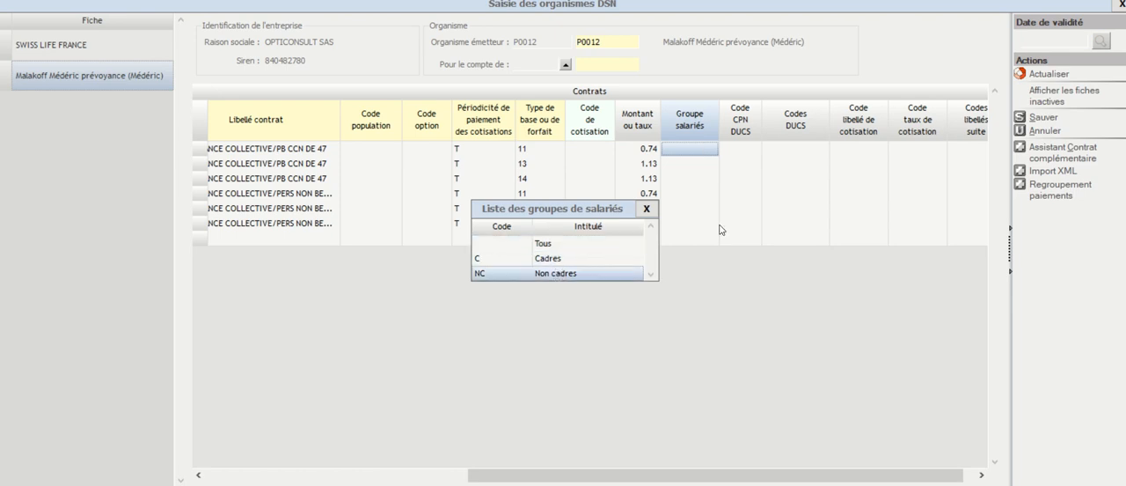
pyautogui.click(647, 208)
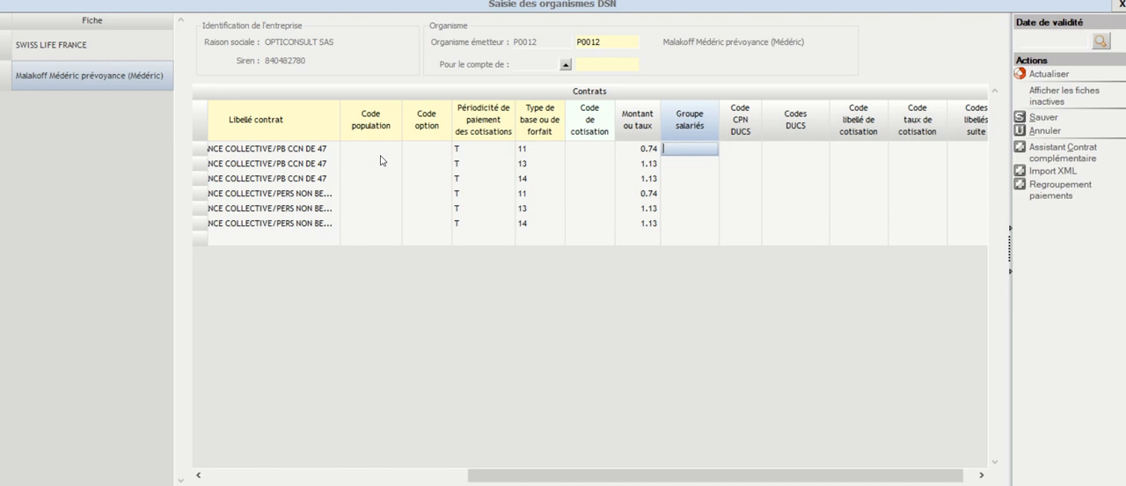
# Step: Widen the Libellé contrat column slightly and compare the labels of the two contracts
pyautogui.moveTo(487, 476); pyautogui.dragTo(418, 465)
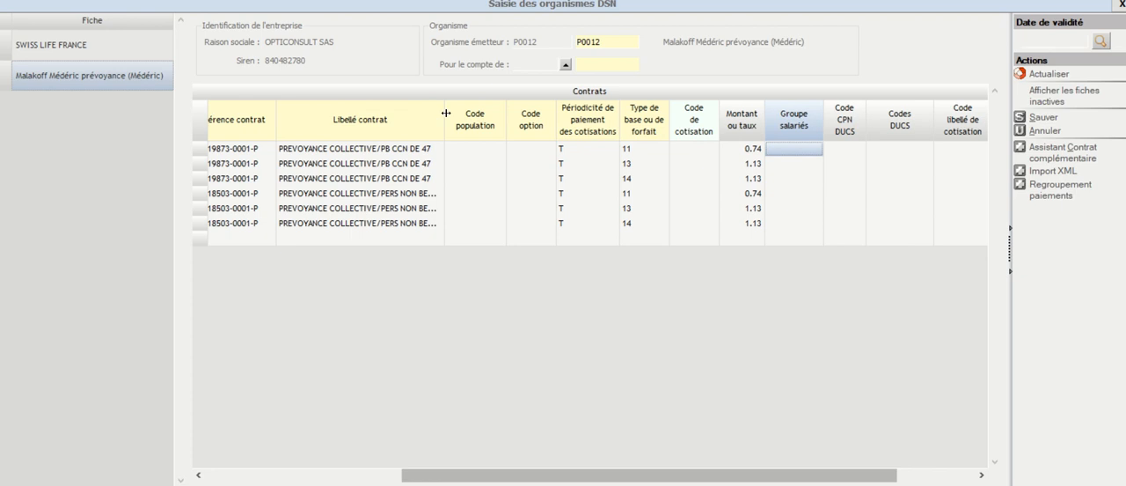
pyautogui.moveTo(444, 105); pyautogui.dragTo(456, 103)
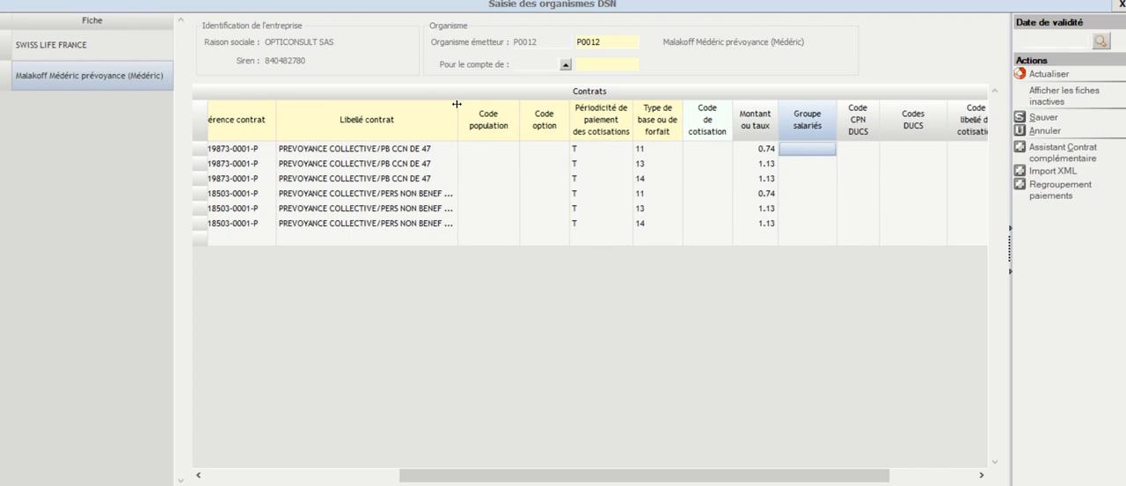
pyautogui.click(419, 151)
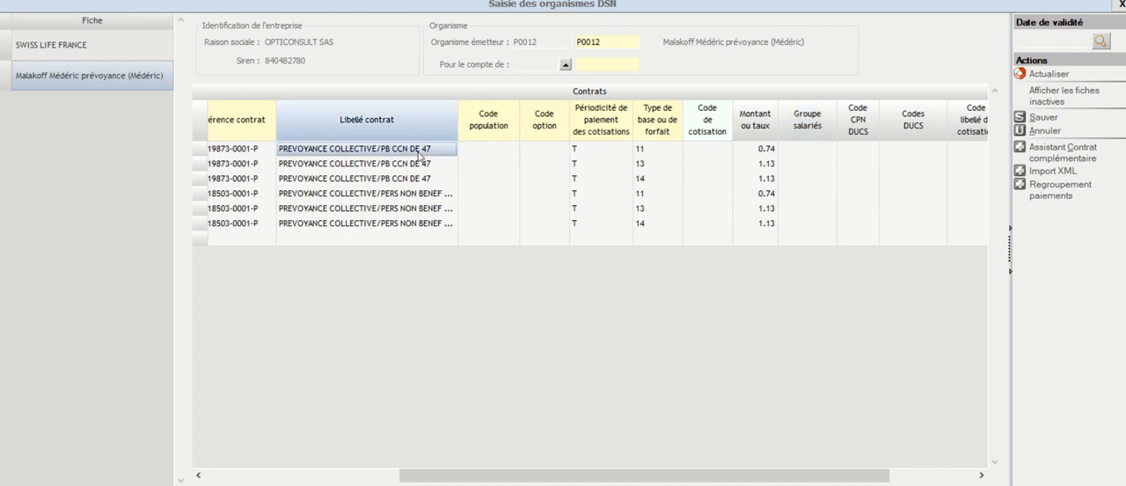
pyautogui.click(416, 195)
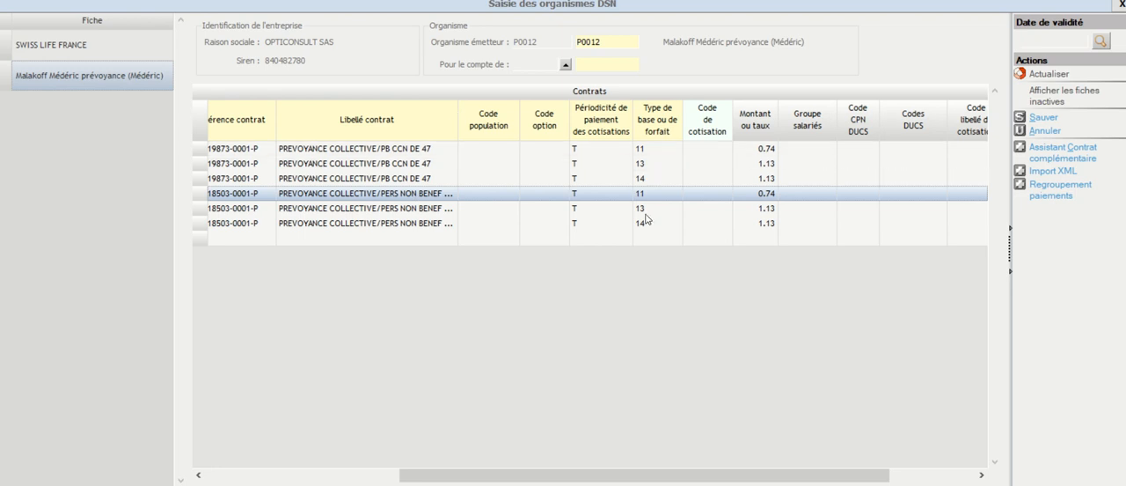
# Step: Set Groupe salariés to C for the three PB CCN DE 47 contract rows
pyautogui.moveTo(752, 479); pyautogui.dragTo(809, 479)
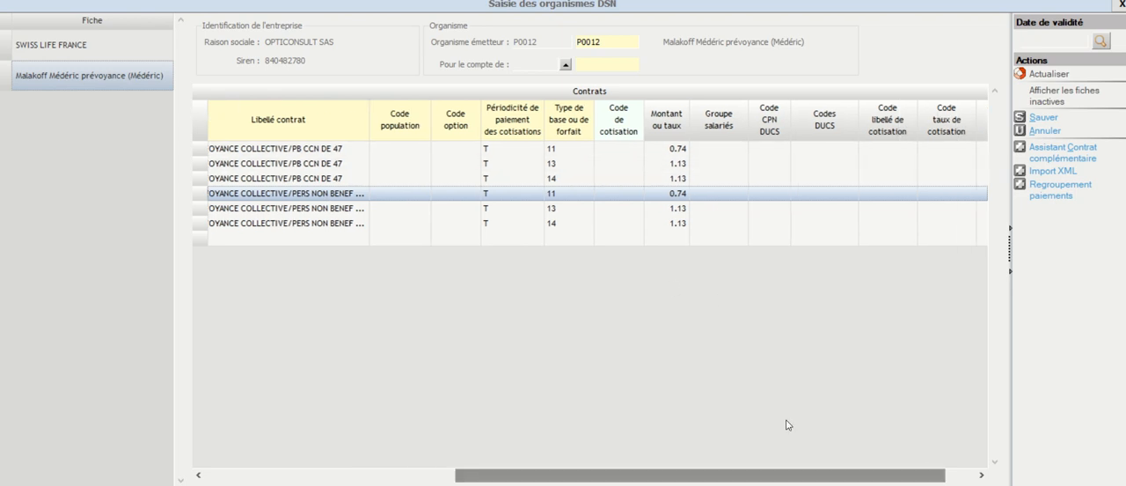
pyautogui.click(727, 152)
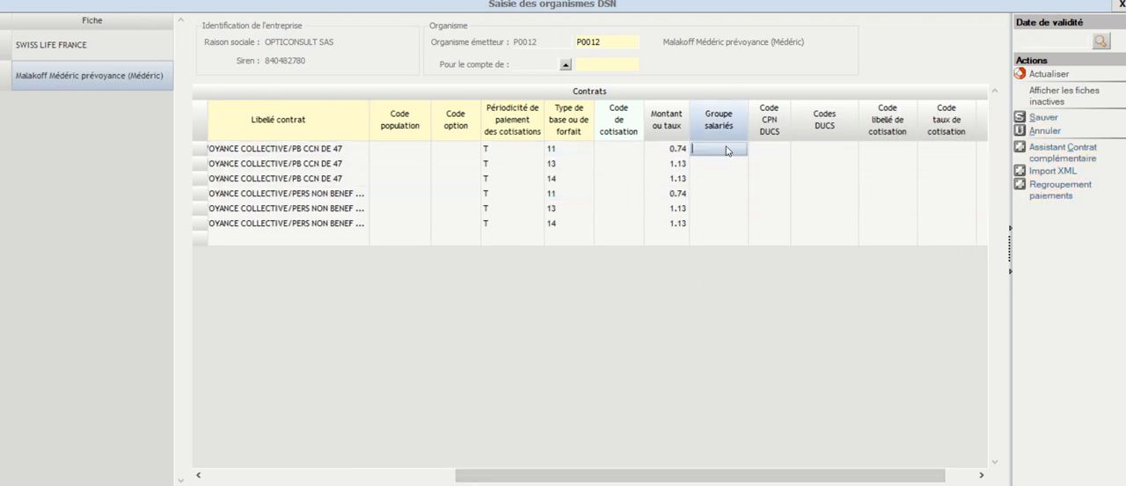
pyautogui.write('C')
pyautogui.click(720, 164)
pyautogui.click(721, 165)
pyautogui.write('C')
pyautogui.click(712, 184)
pyautogui.click(713, 189)
pyautogui.write('C')
# Step: Set Groupe salariés to NC (Non cadres) for the three PERS NON BENEF contract rows
pyautogui.click(708, 192)
pyautogui.click(705, 192)
pyautogui.press('F2')
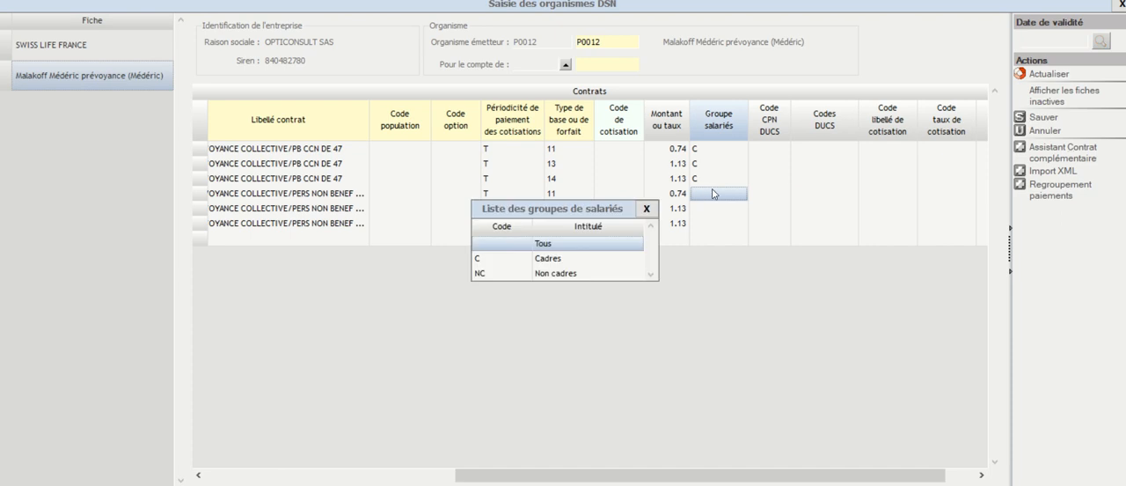
pyautogui.doubleClick(575, 274)
pyautogui.click(718, 214)
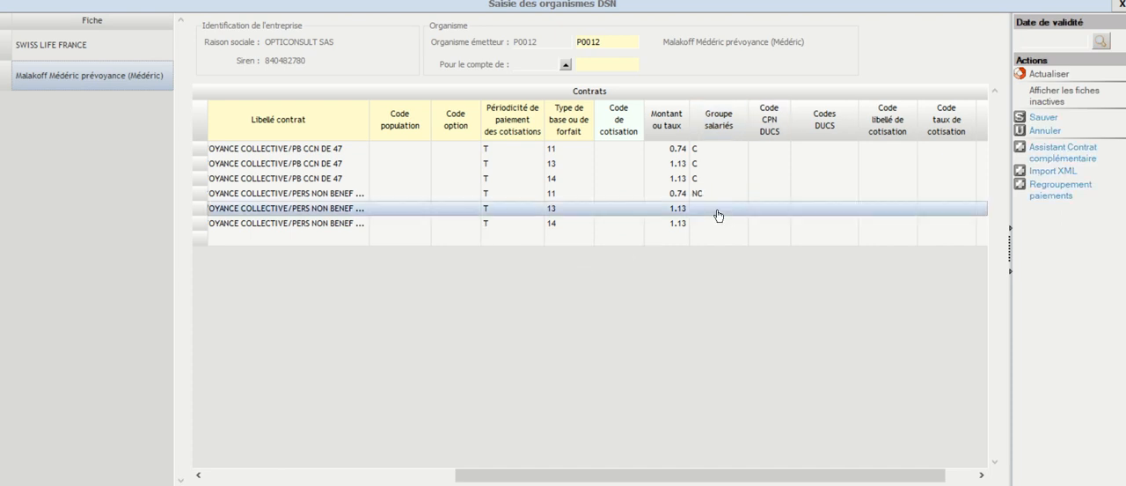
pyautogui.click(719, 213)
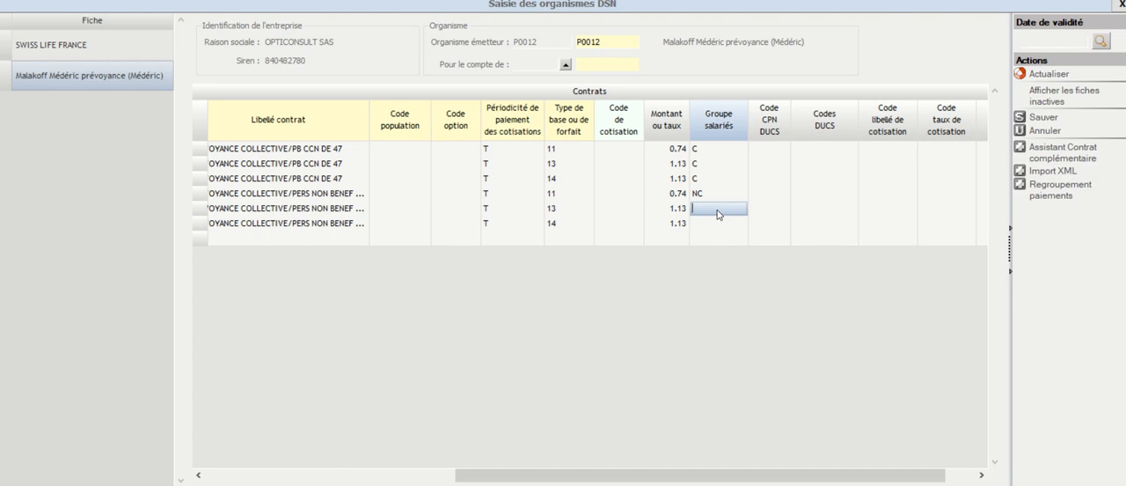
pyautogui.write('NC')
pyautogui.click(699, 225)
pyautogui.write('NC')
# Step: Consult the list of CPN/DUCS codes for the last PERS NON BENEF row, reviewing the non-cadre and apprentice categories without assigning one
pyautogui.click(768, 226)
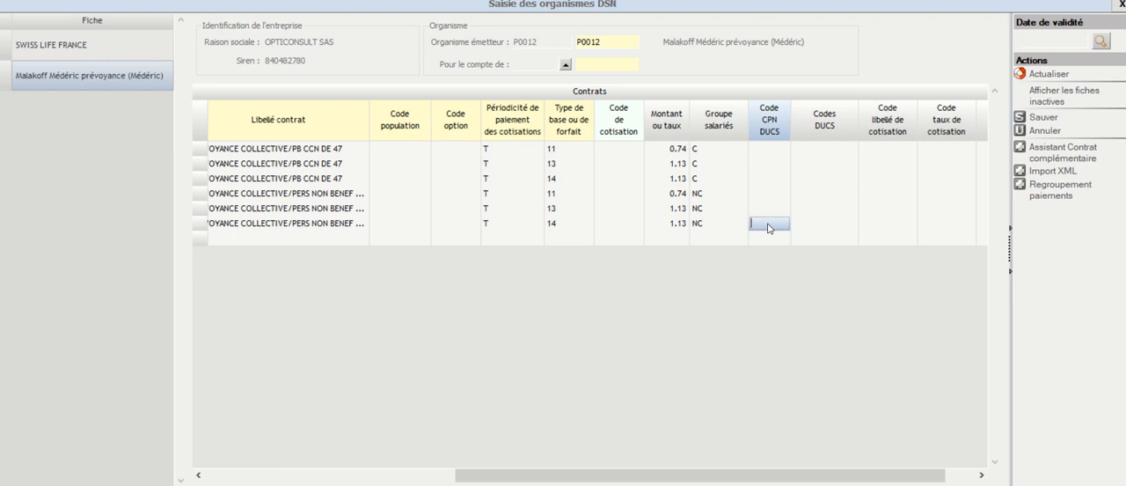
pyautogui.doubleClick(768, 222)
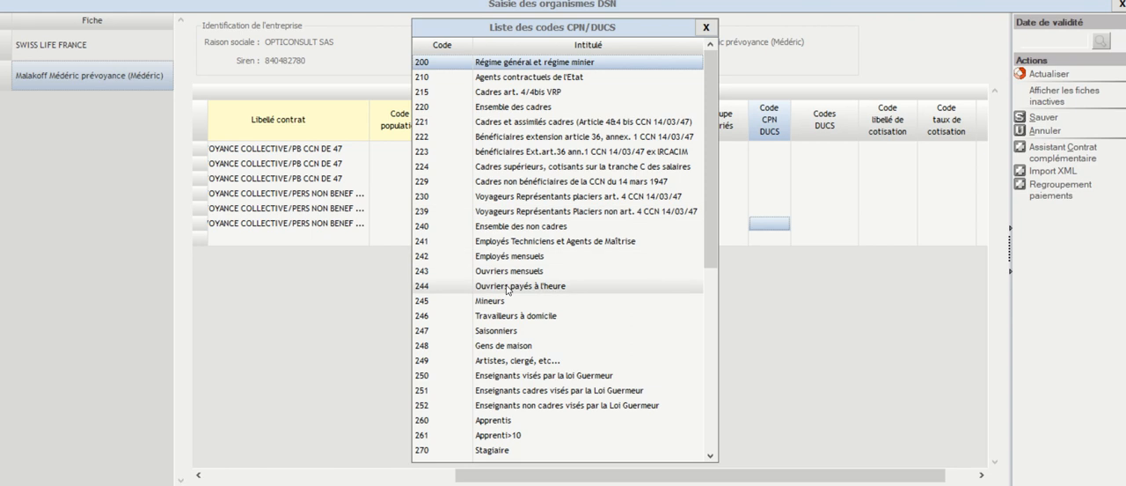
pyautogui.click(508, 259)
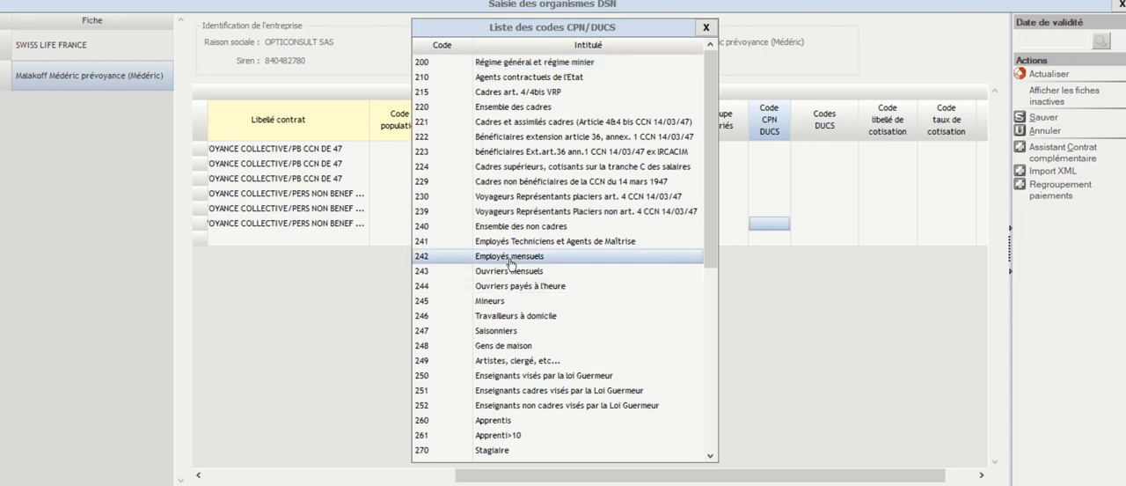
pyautogui.click(509, 273)
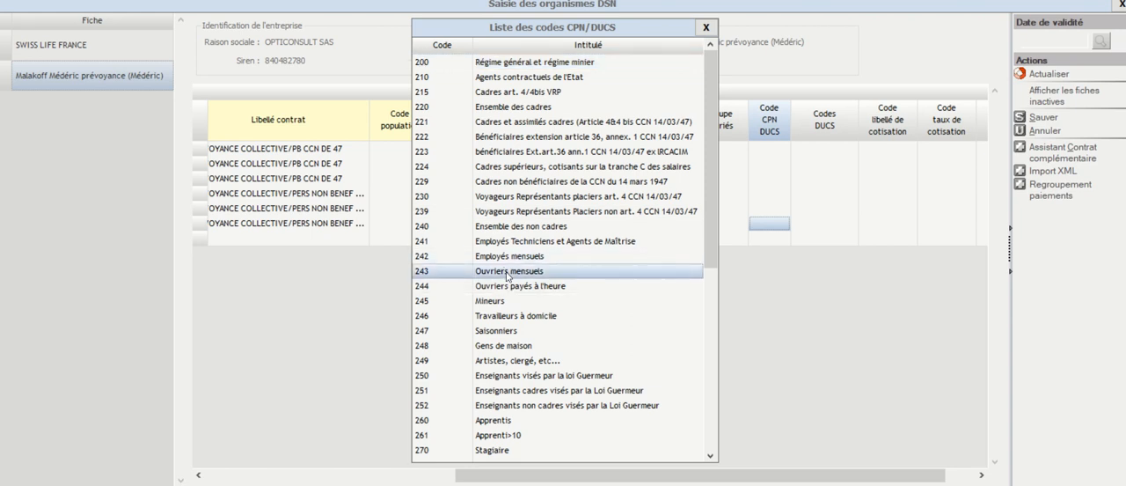
pyautogui.click(517, 227)
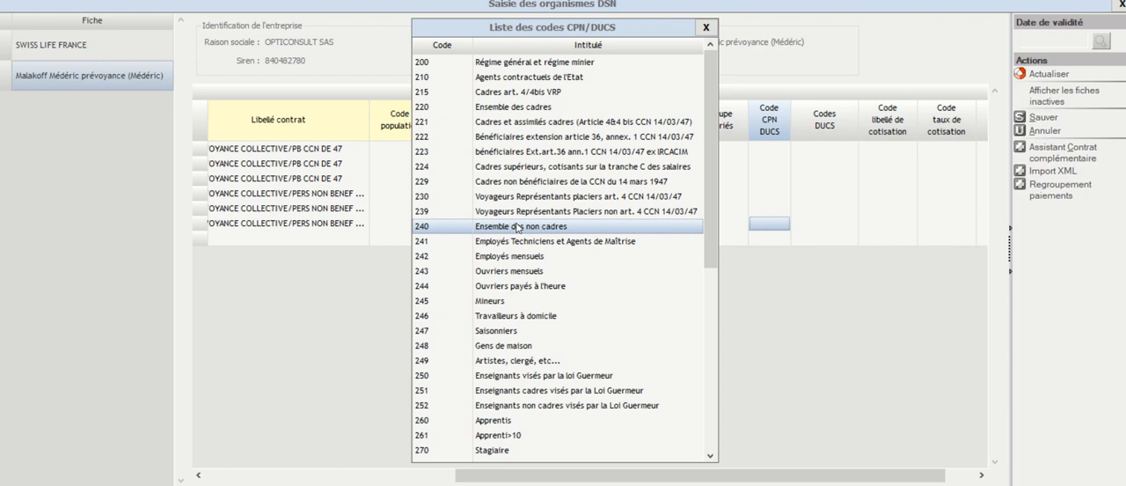
pyautogui.scroll(-2, 506, 323)
pyautogui.click(502, 347)
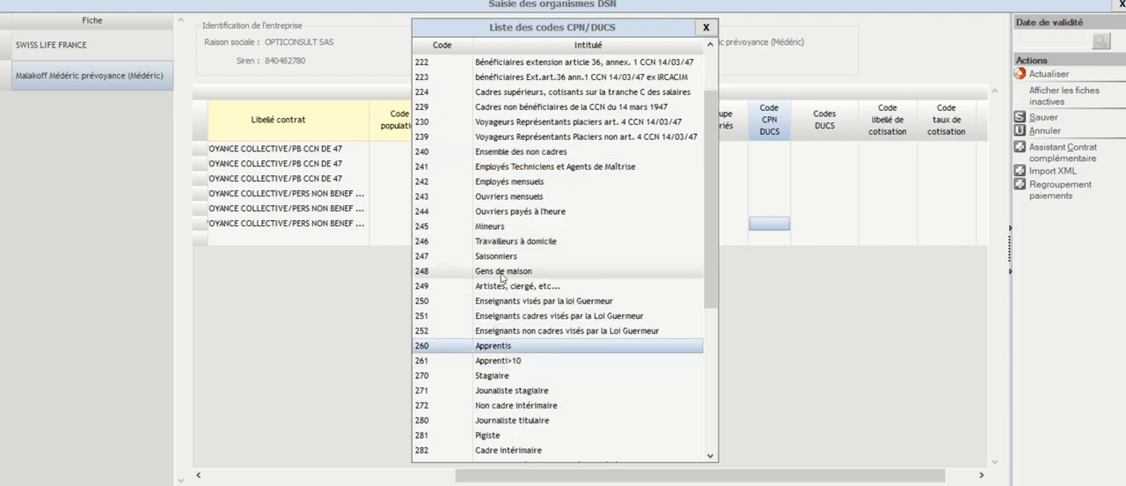
pyautogui.scroll(2, 503, 278)
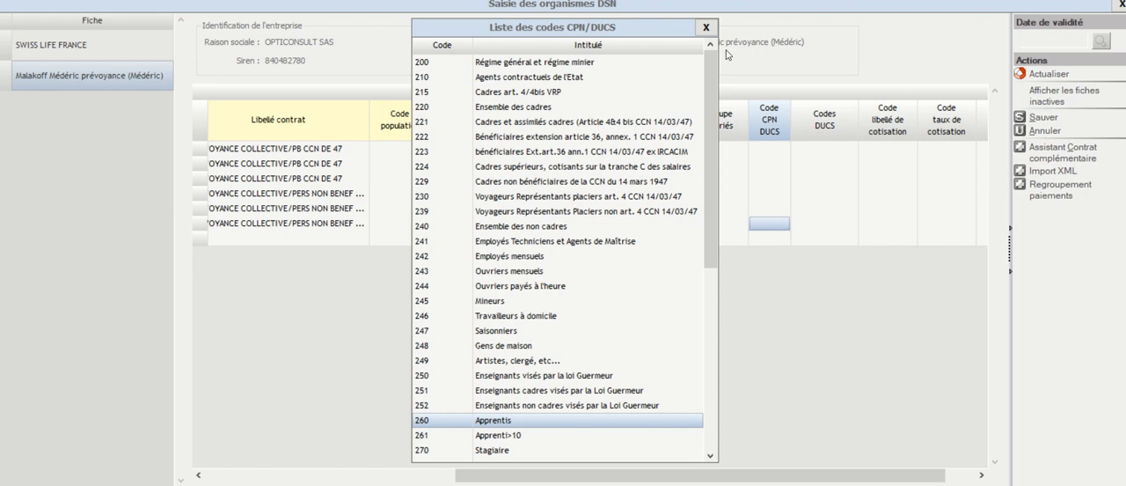
pyautogui.click(706, 28)
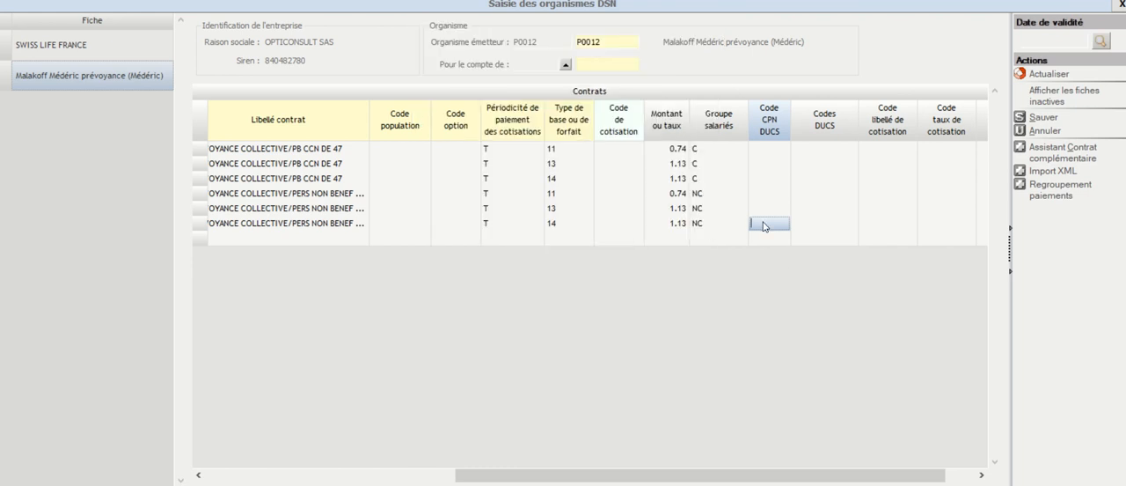
# Step: Set Code CPN DUCS to 242+243 on the last PERS NON BENEF contract row
pyautogui.write('242+243')
pyautogui.click(767, 238)
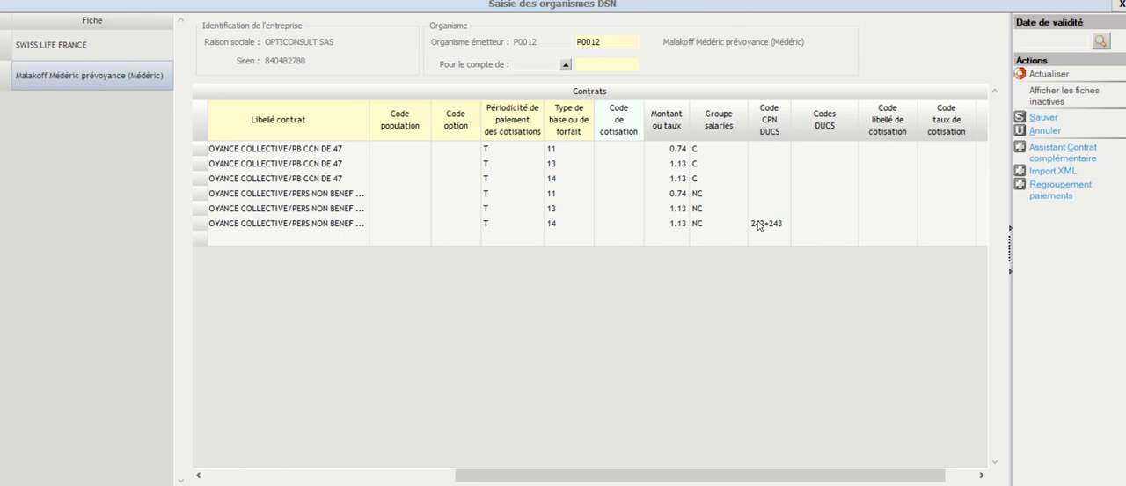
pyautogui.click(343, 227)
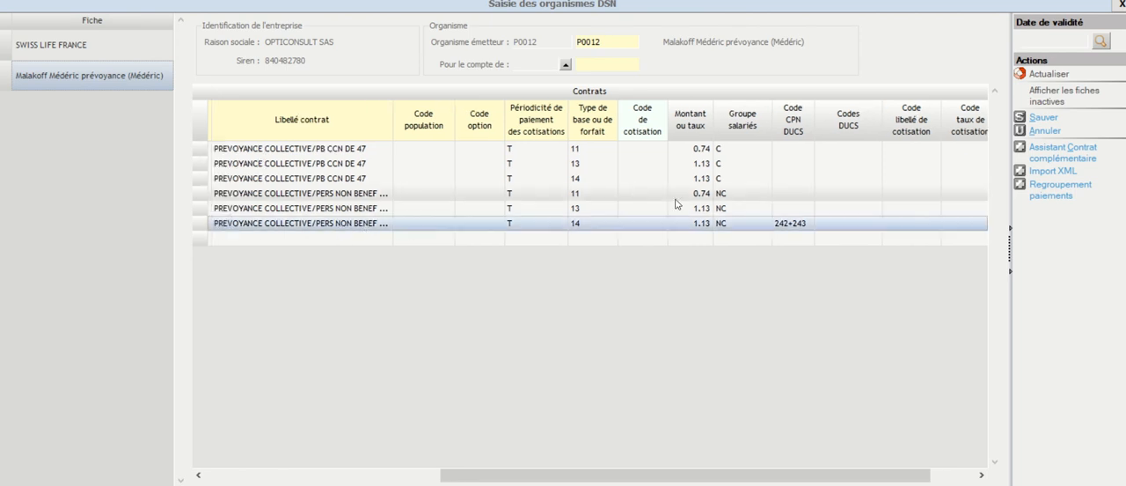
# Step: Clear the Code CPN DUCS entry from the last PERS NON BENEF contract row
pyautogui.click(788, 225)
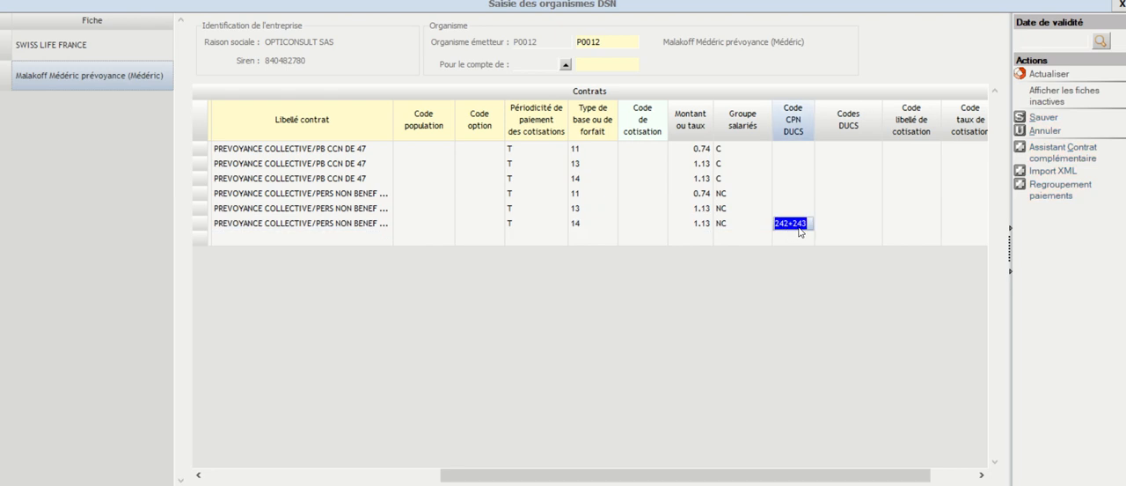
pyautogui.press('Delete')
pyautogui.click(796, 215)
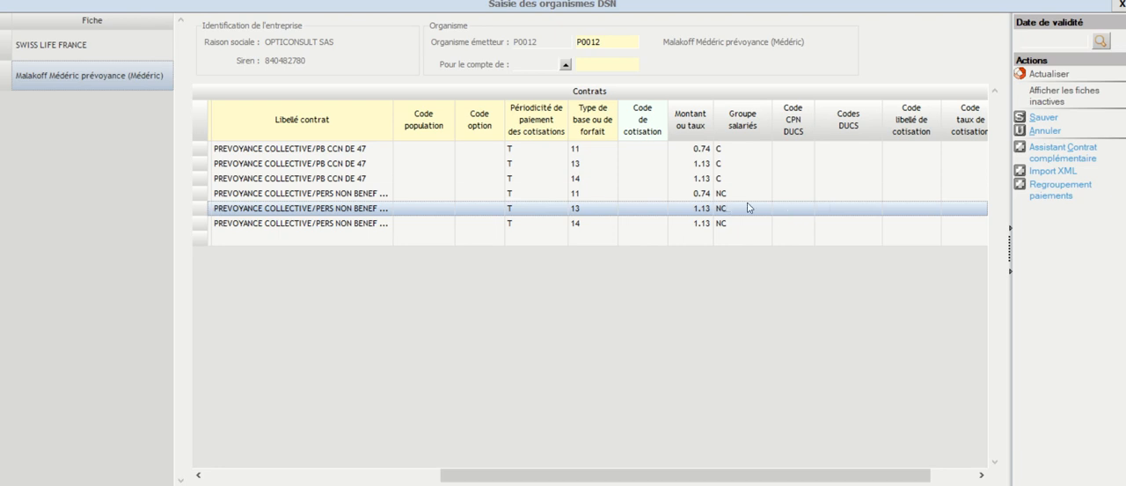
# Step: Set Code libellé de cotisation to PR010 on the first PB CCN DE 47 row, base type 11
pyautogui.click(838, 150)
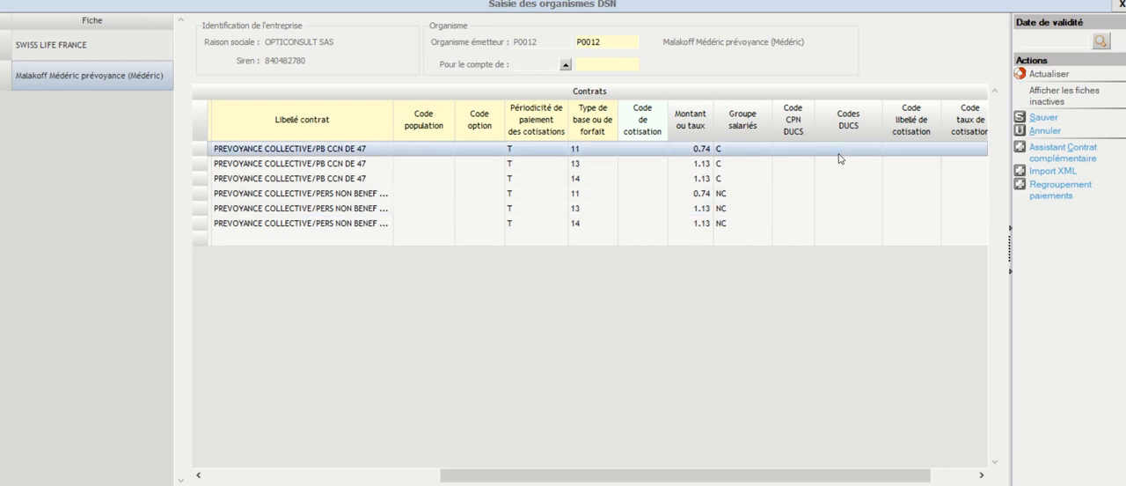
pyautogui.moveTo(792, 476); pyautogui.dragTo(835, 476)
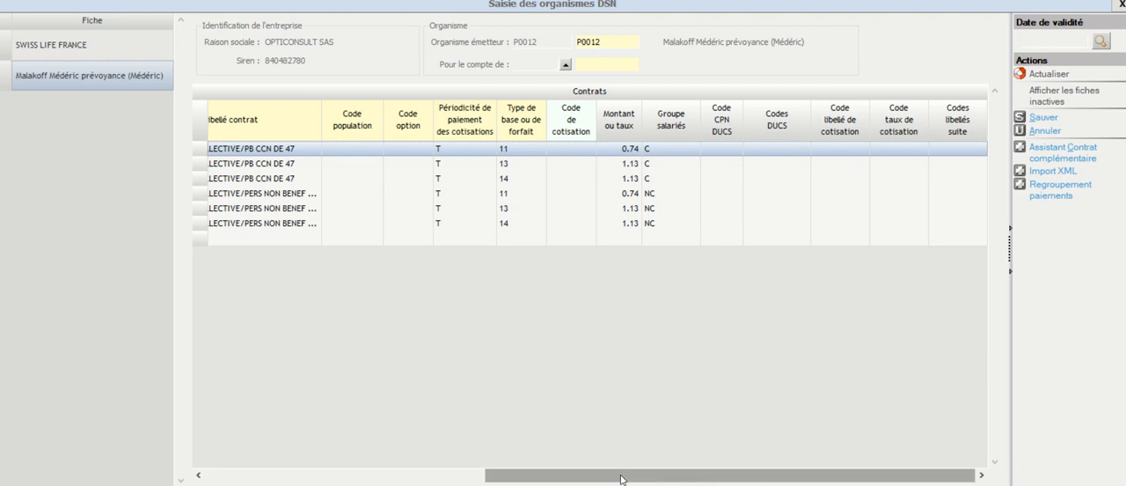
pyautogui.moveTo(621, 478); pyautogui.dragTo(644, 447)
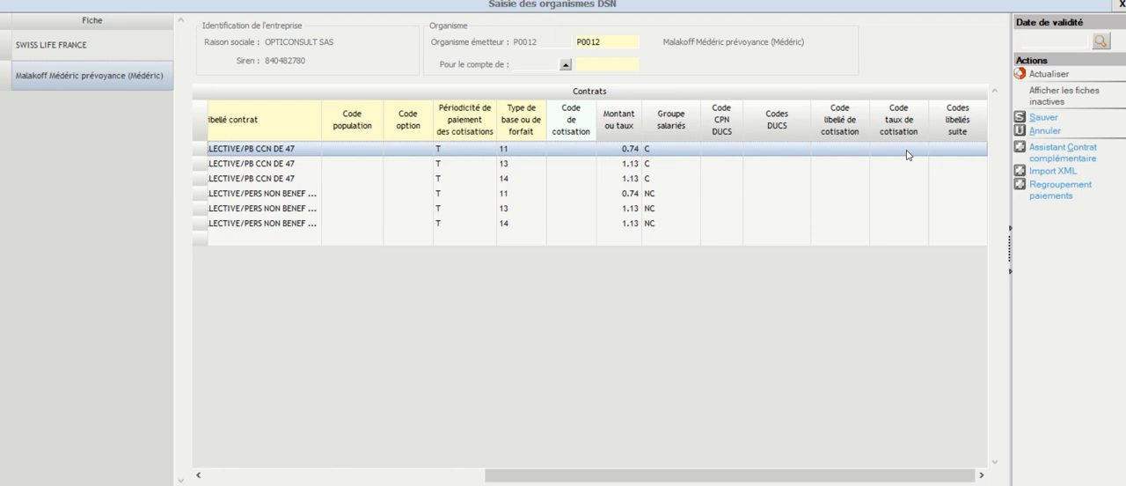
pyautogui.click(834, 149)
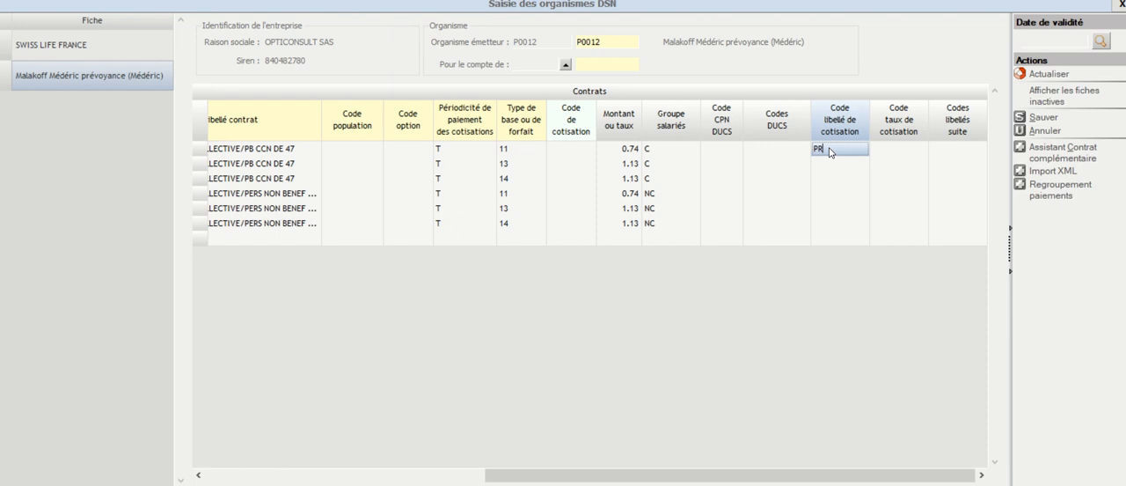
pyautogui.write('010')
pyautogui.click(832, 162)
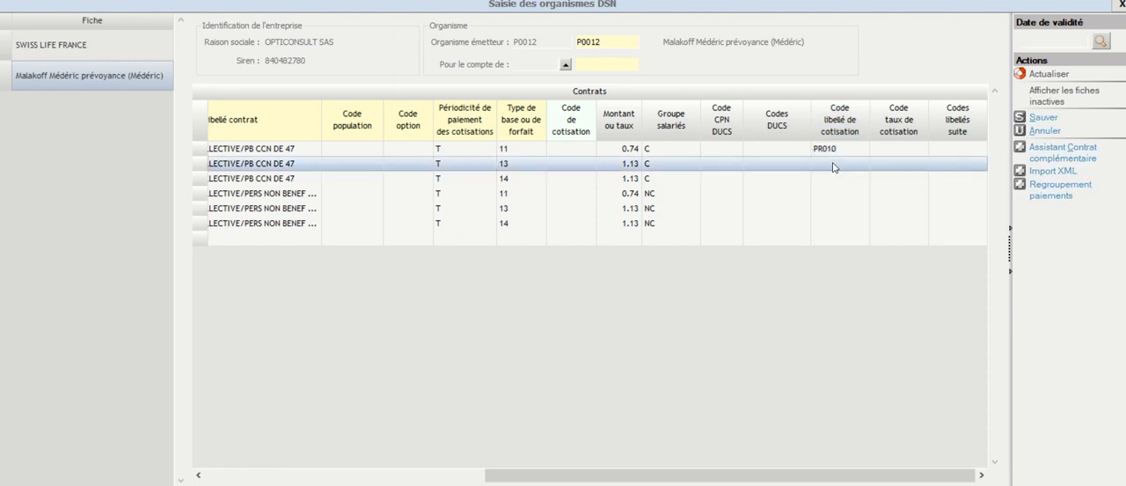
# Step: Consult the list of base types for the second PB CCN DE 47 row without changing it, and compare the first two rows
pyautogui.click(516, 166)
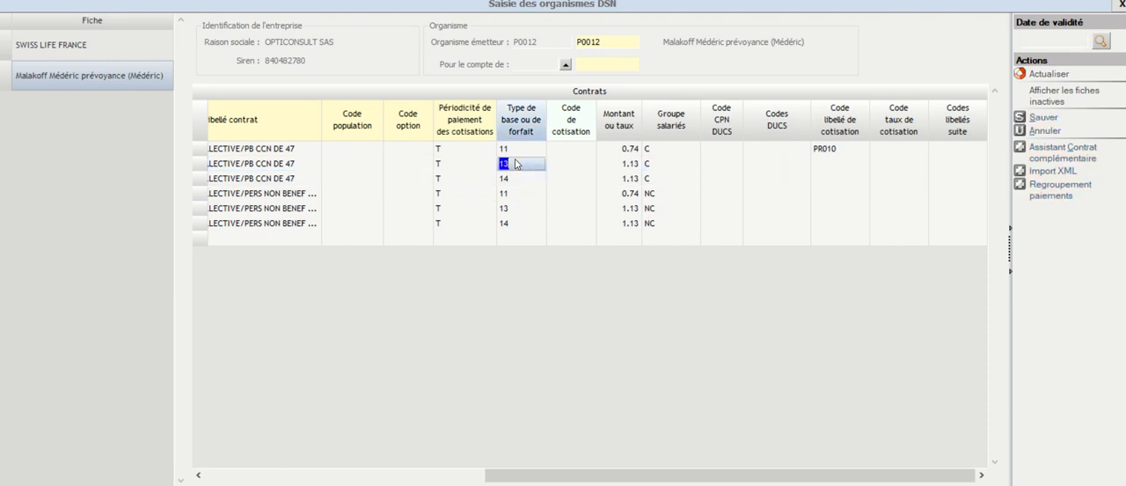
pyautogui.doubleClick(517, 164)
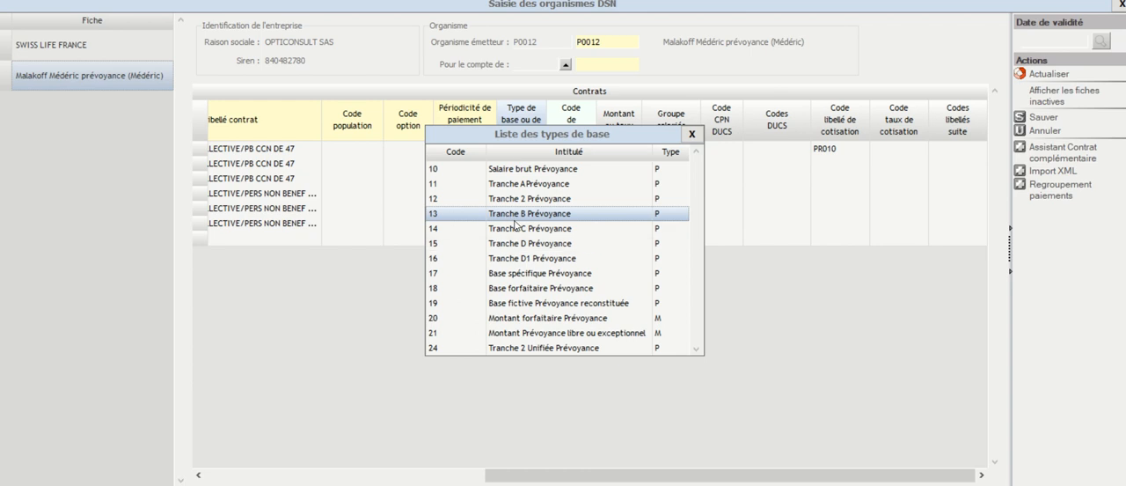
pyautogui.click(692, 134)
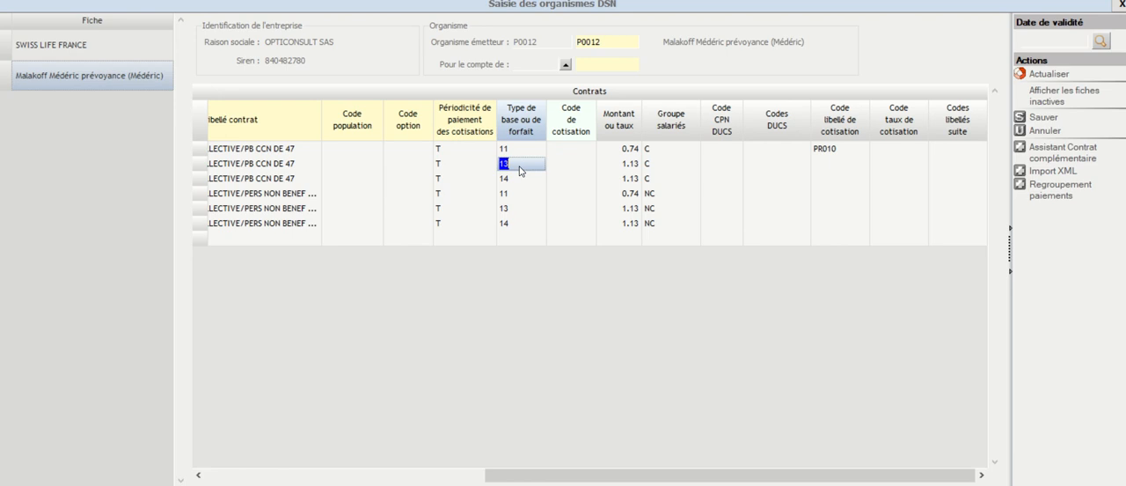
pyautogui.click(284, 154)
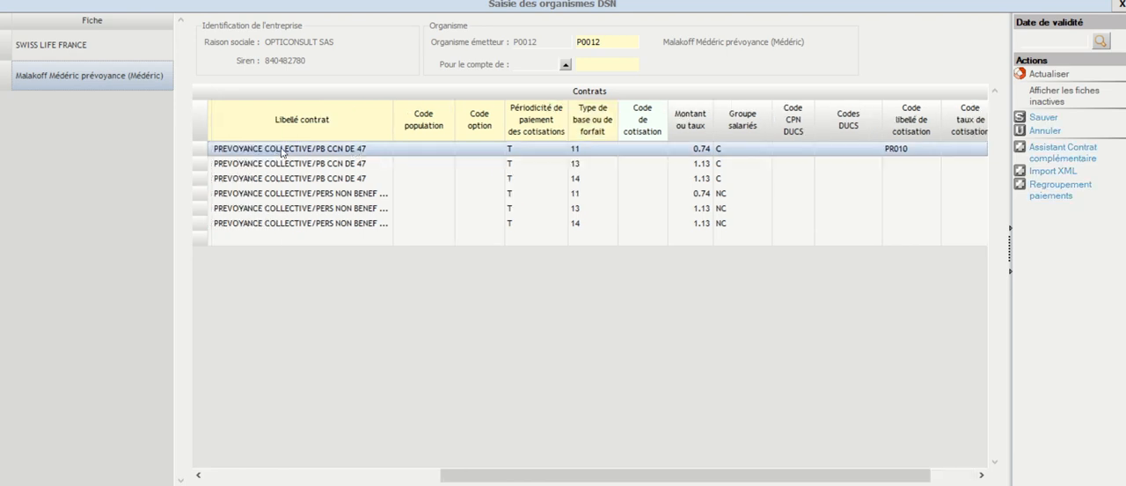
pyautogui.click(319, 165)
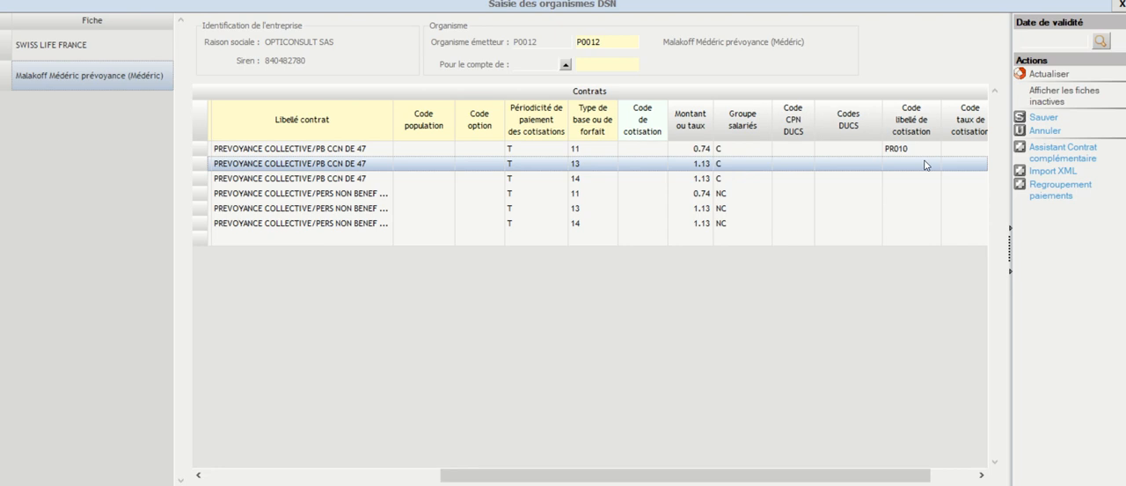
pyautogui.click(687, 151)
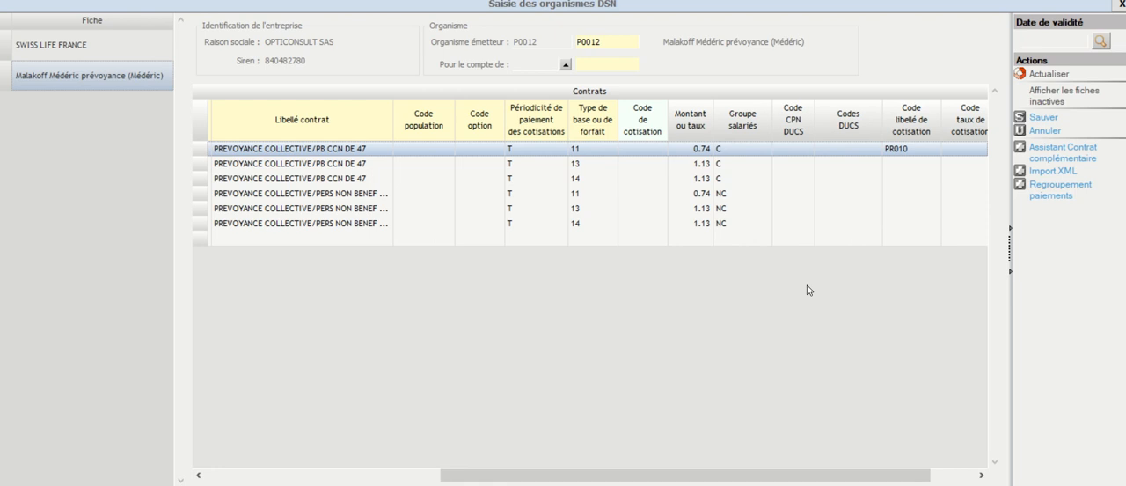
# Step: Set Code libellé de cotisation to PR250 on the second PB CCN DE 47 row, base type 13
pyautogui.moveTo(816, 474); pyautogui.dragTo(881, 471)
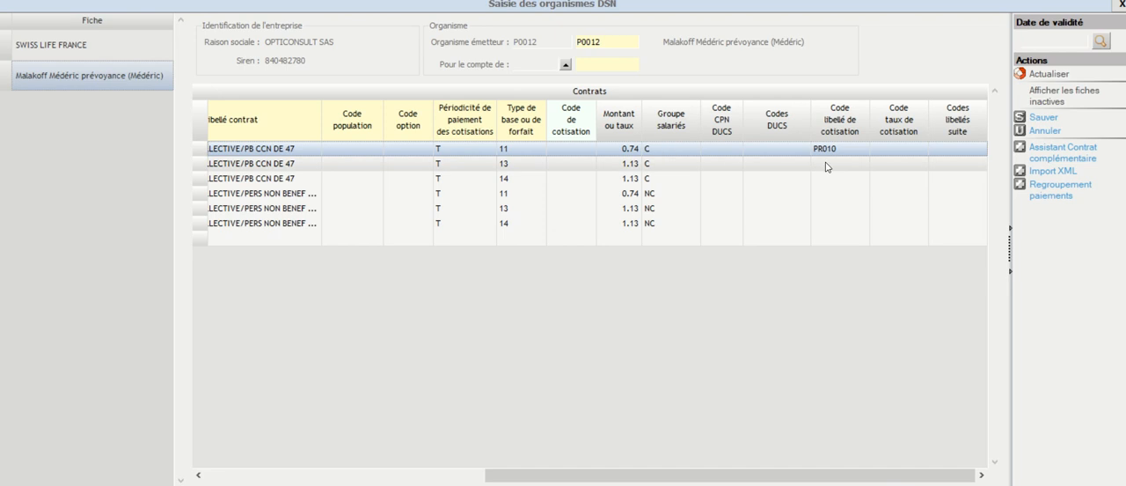
pyautogui.click(631, 169)
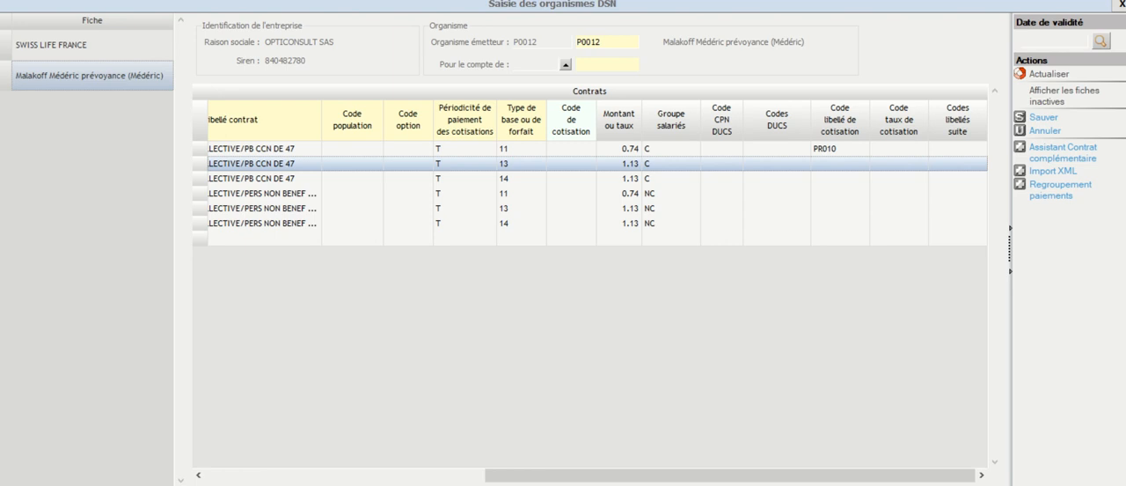
pyautogui.click(833, 164)
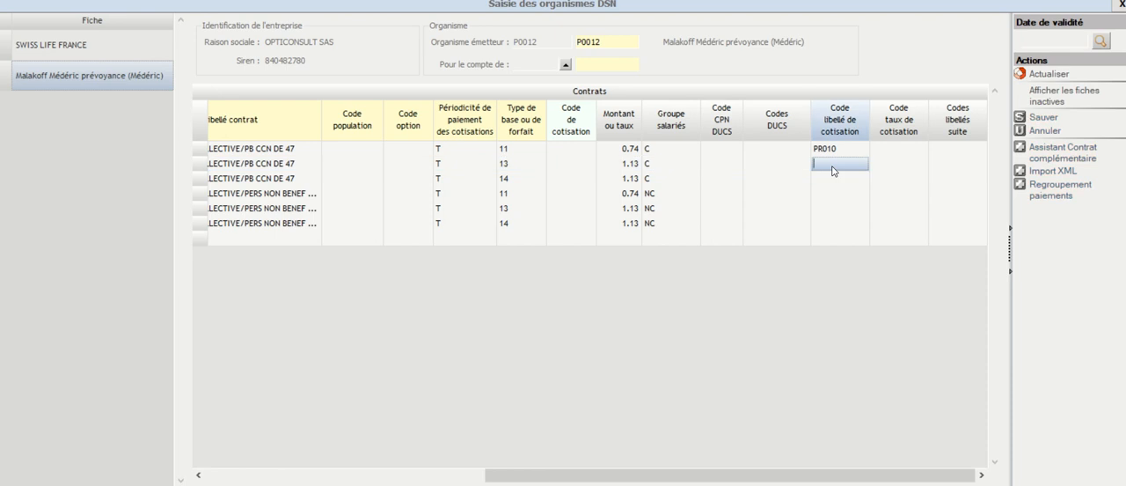
pyautogui.write('PR250')
pyautogui.click(887, 168)
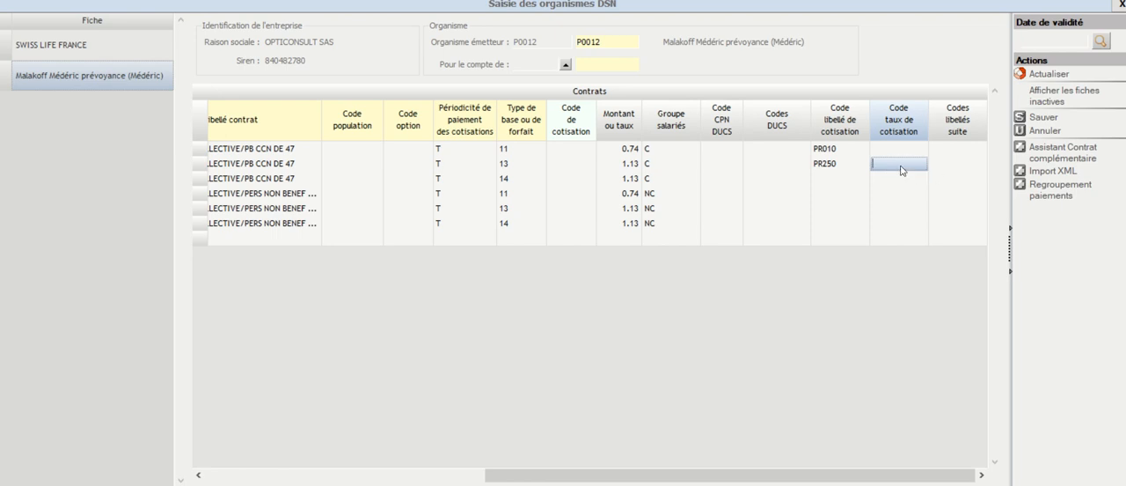
# Step: Add PR252 under Codes libellés suite on the second PB CCN DE 47 row
pyautogui.click(945, 165)
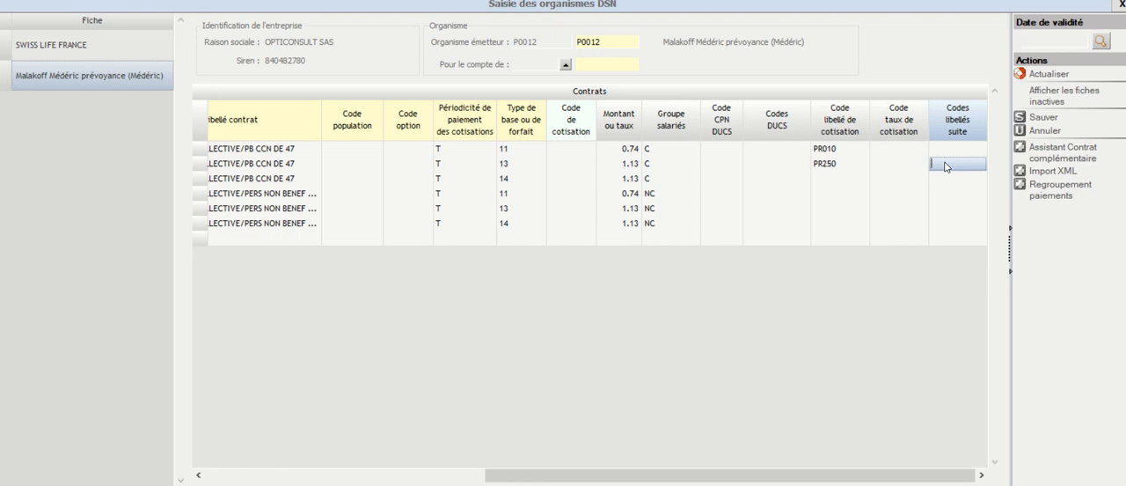
pyautogui.write('PR252')
pyautogui.press('Return')
# Step: Review the label code, contribution rate code and Montant ou taux cells of the second PB CCN DE 47 row without editing them
pyautogui.click(891, 166)
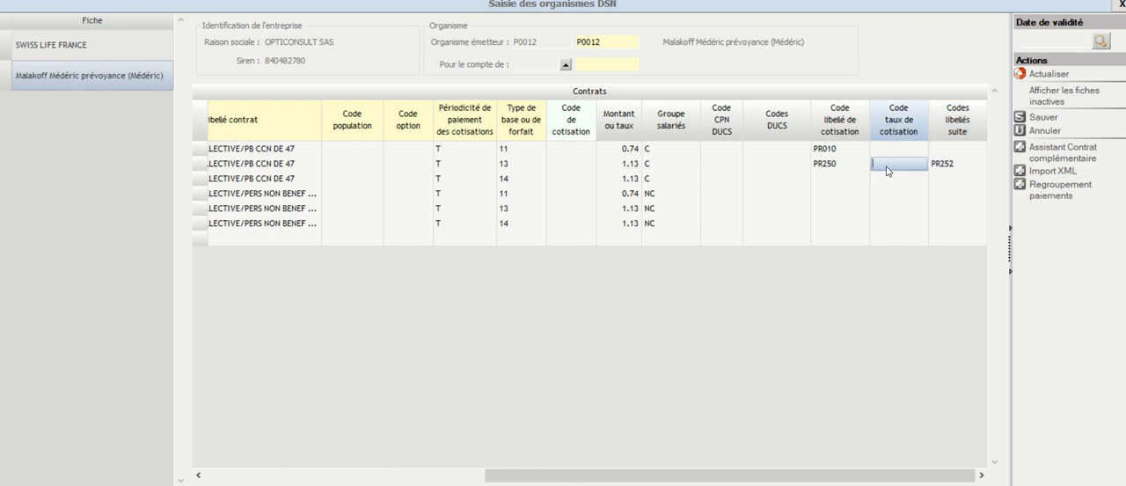
pyautogui.click(828, 170)
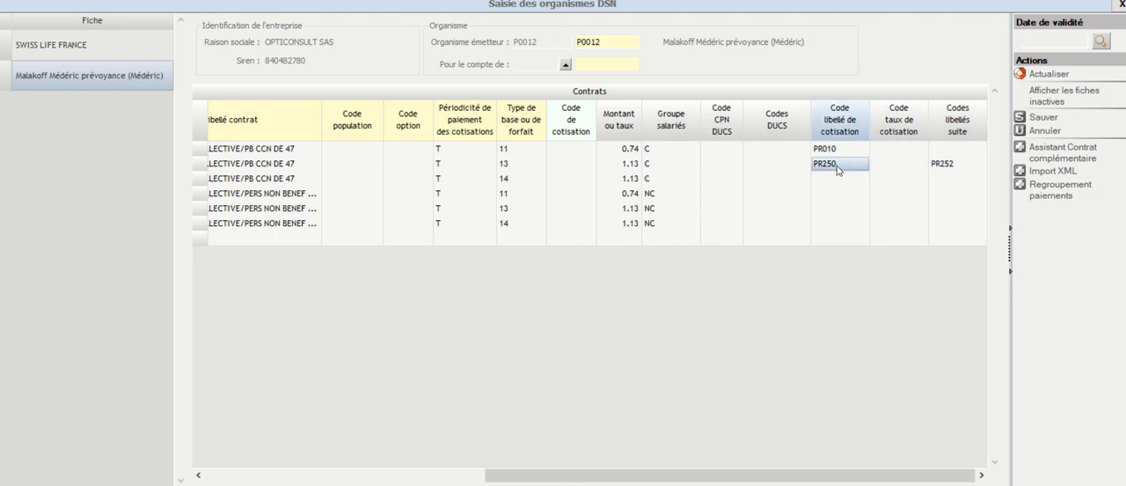
pyautogui.click(899, 167)
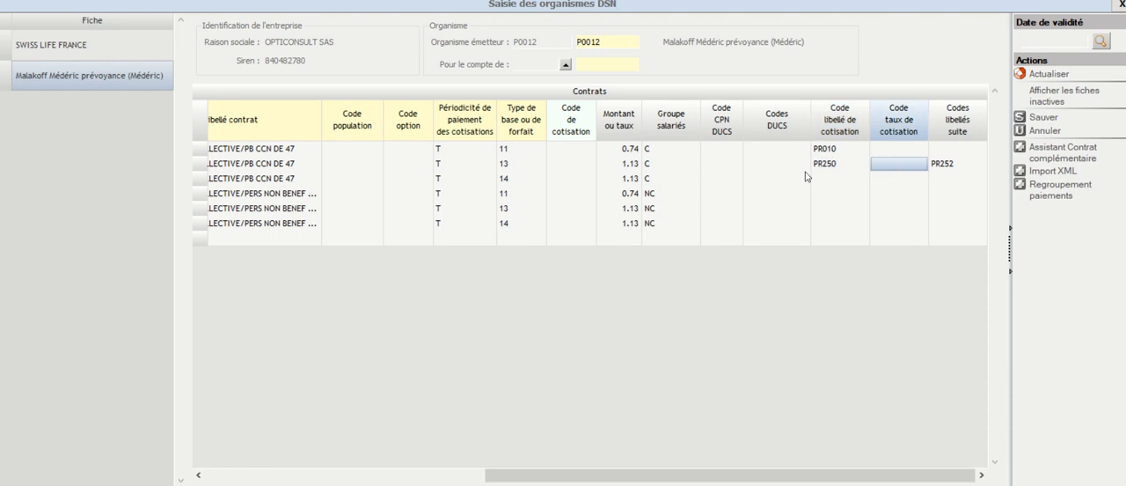
pyautogui.click(628, 166)
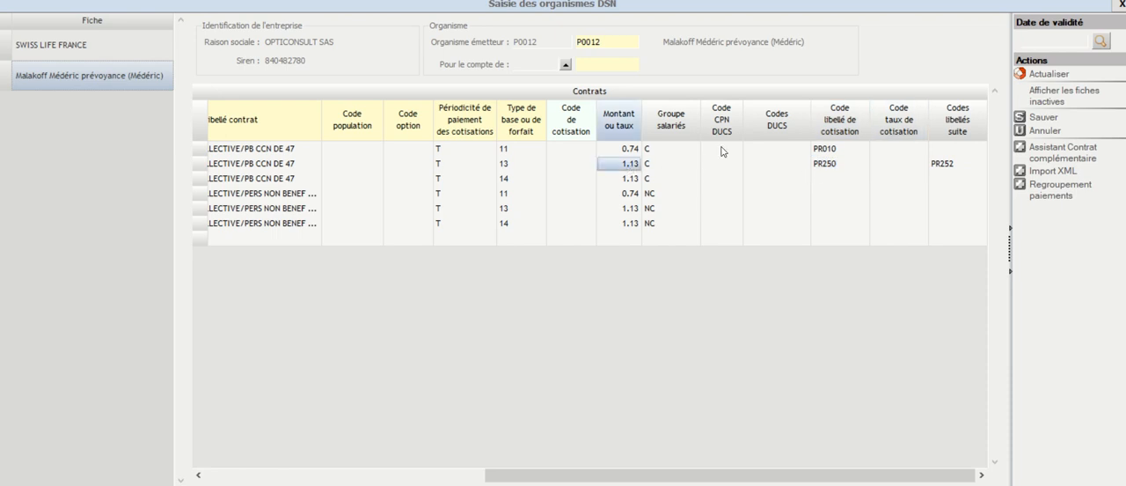
pyautogui.click(890, 166)
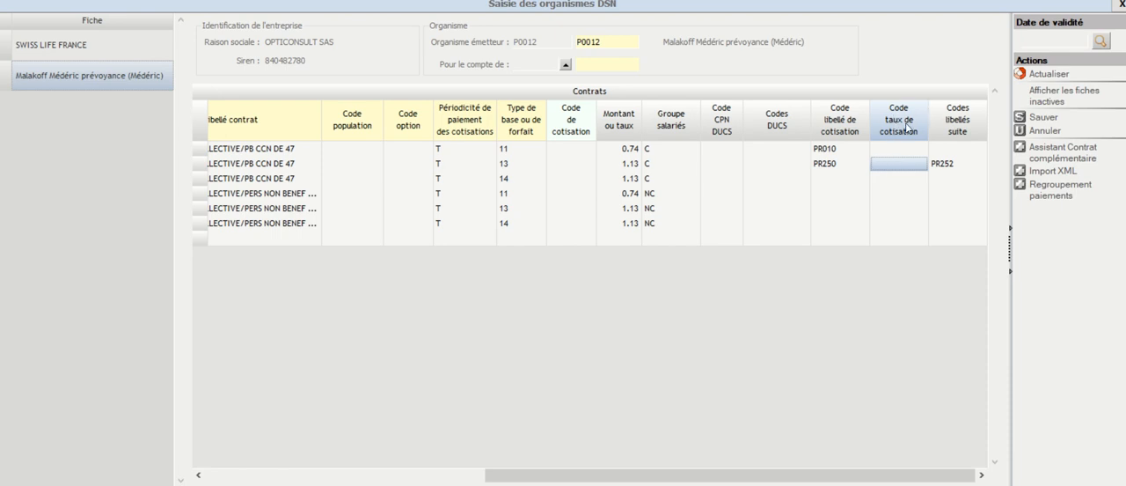
pyautogui.click(887, 160)
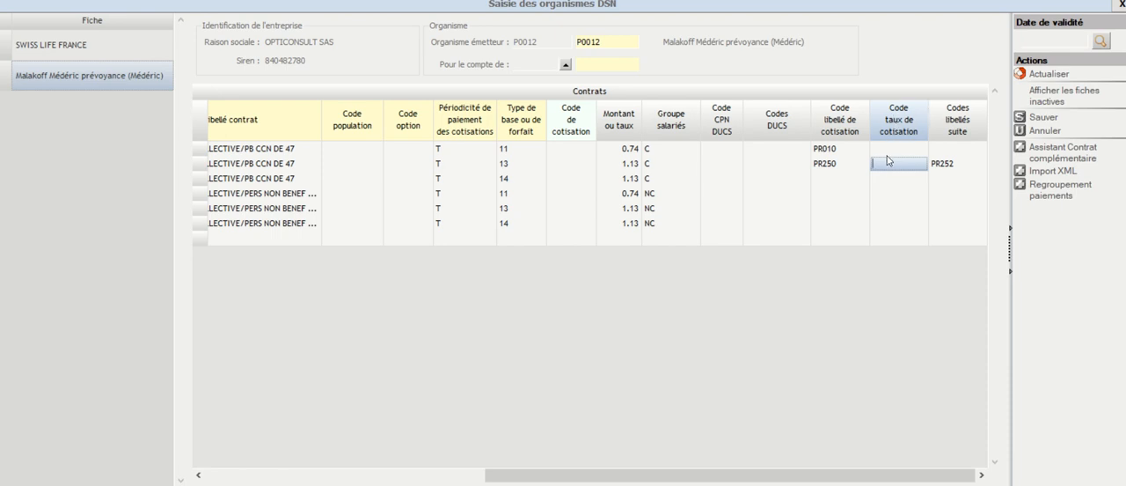
pyautogui.click(825, 164)
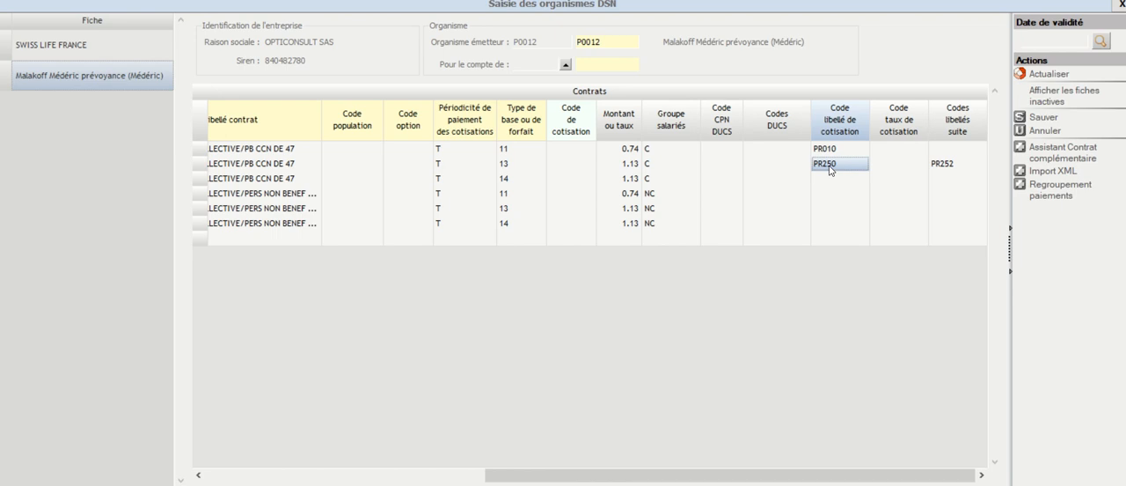
pyautogui.click(893, 155)
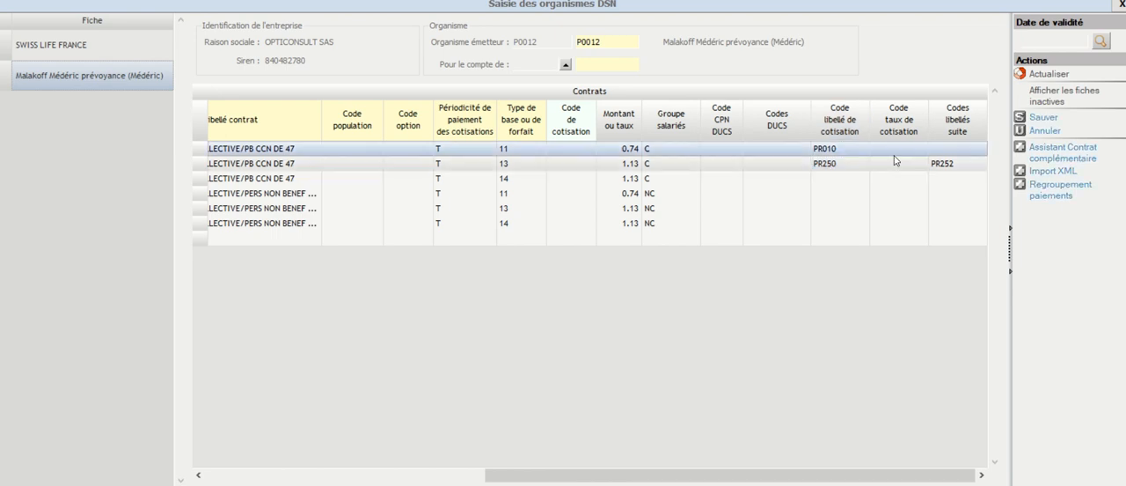
# Step: Examine the rate, label code and additional label code cells of the second PB CCN DE 47 row, base type 13
pyautogui.click(894, 166)
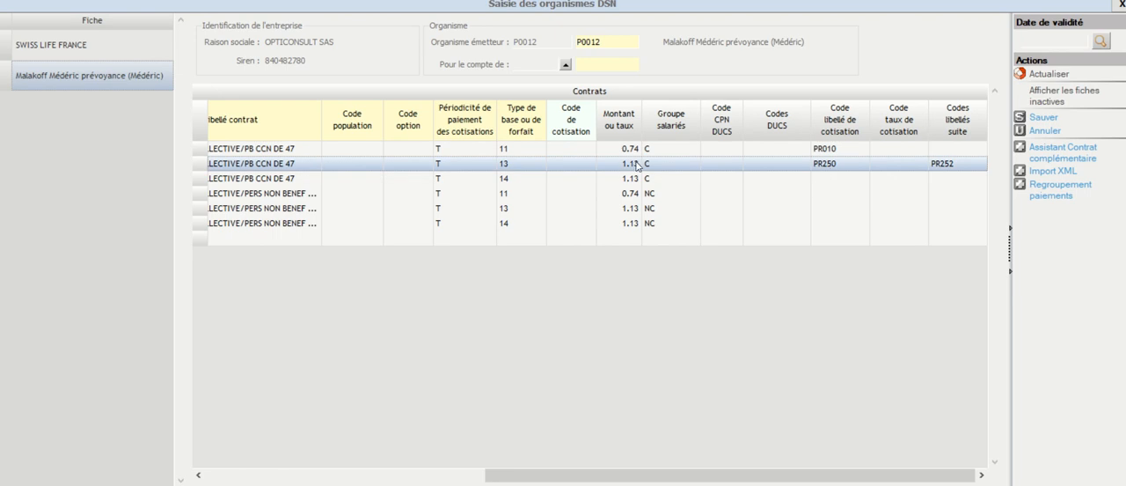
pyautogui.click(956, 167)
pyautogui.click(878, 167)
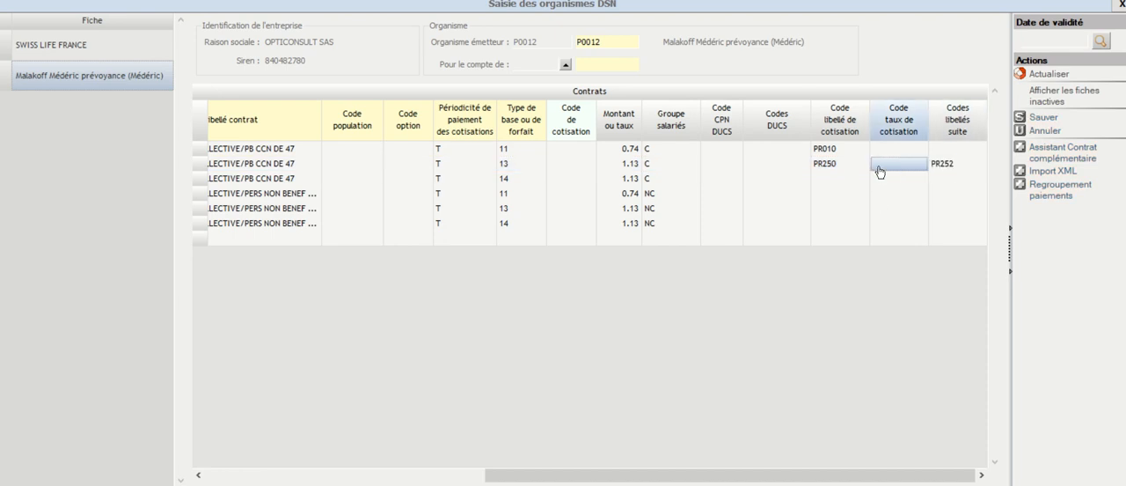
pyautogui.click(826, 168)
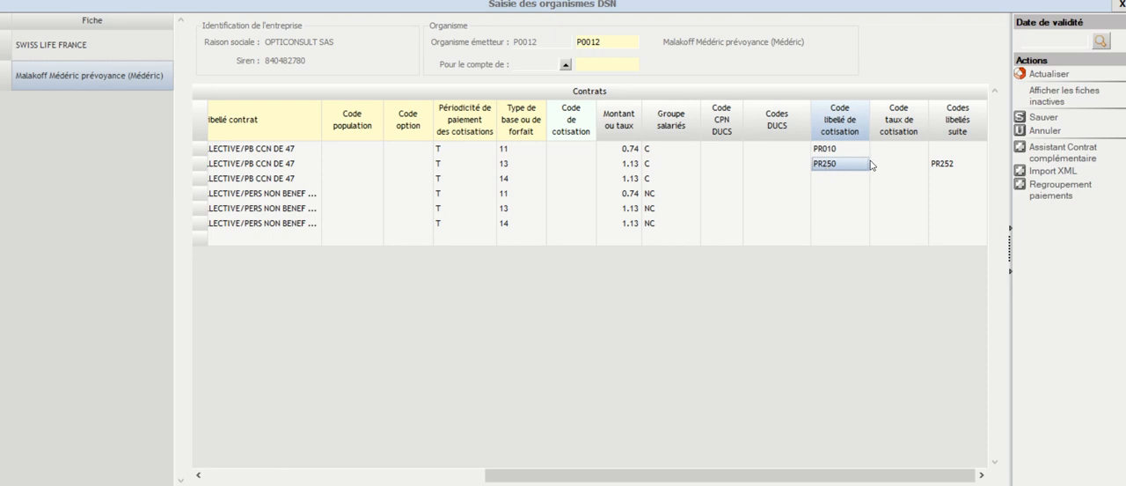
pyautogui.click(894, 169)
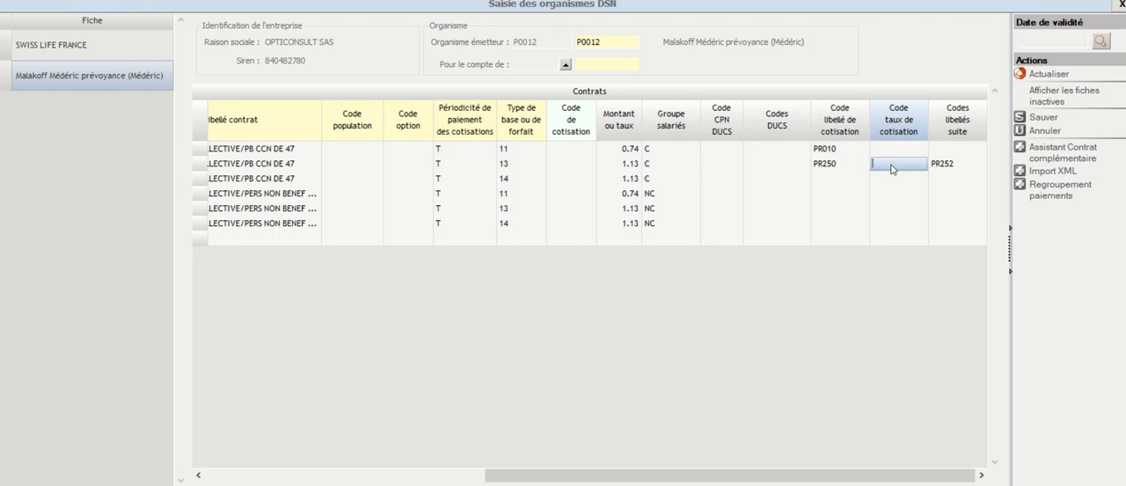
pyautogui.click(847, 165)
pyautogui.click(625, 165)
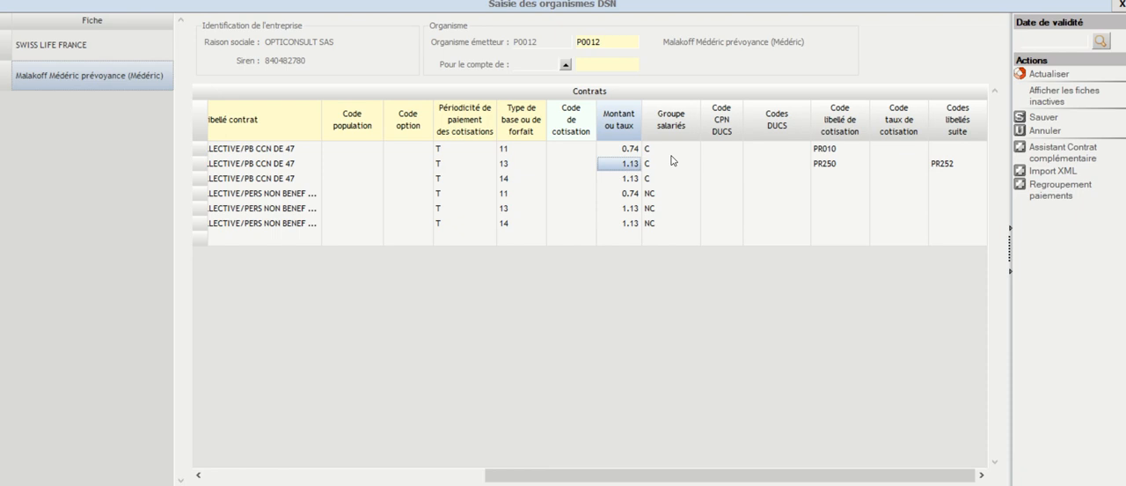
pyautogui.click(888, 165)
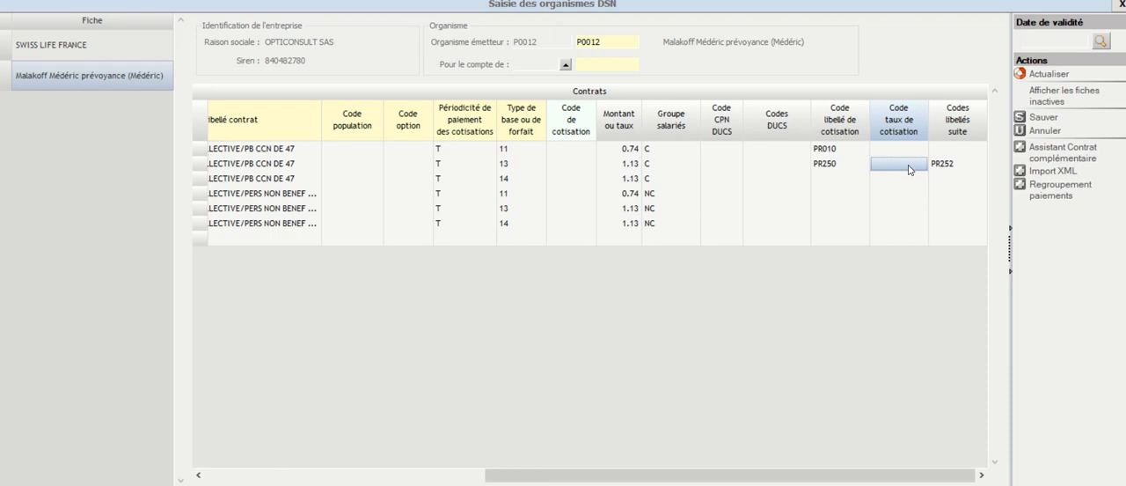
pyautogui.click(965, 168)
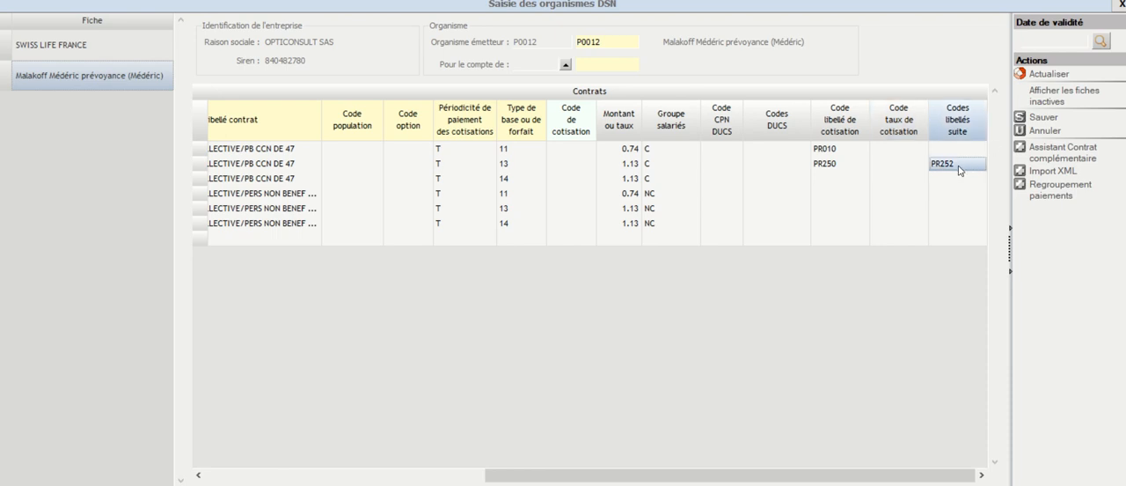
# Step: Set Code libellé de cotisation to PS250.C on the third PB CCN DE 47 row, base type 14
pyautogui.click(827, 180)
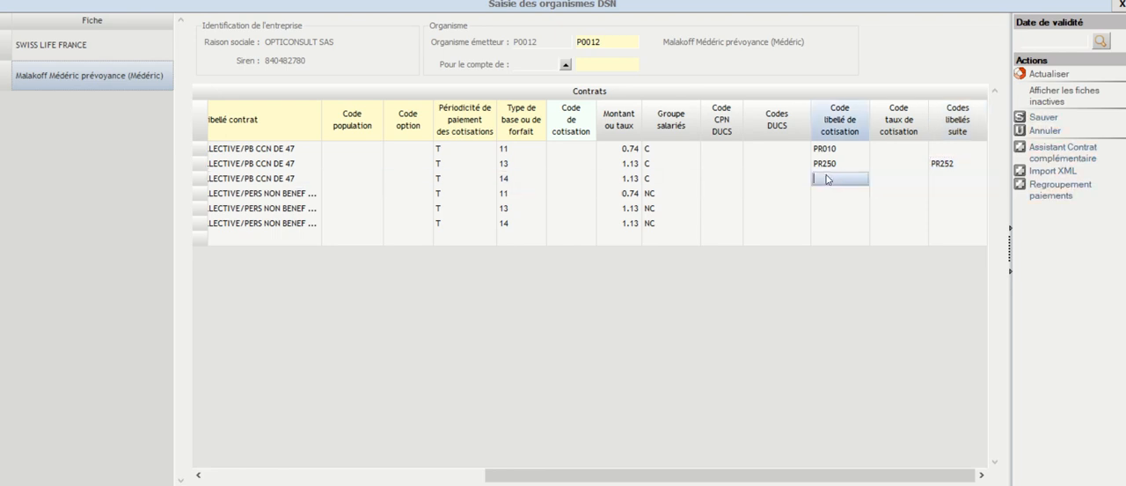
pyautogui.doubleClick(827, 179)
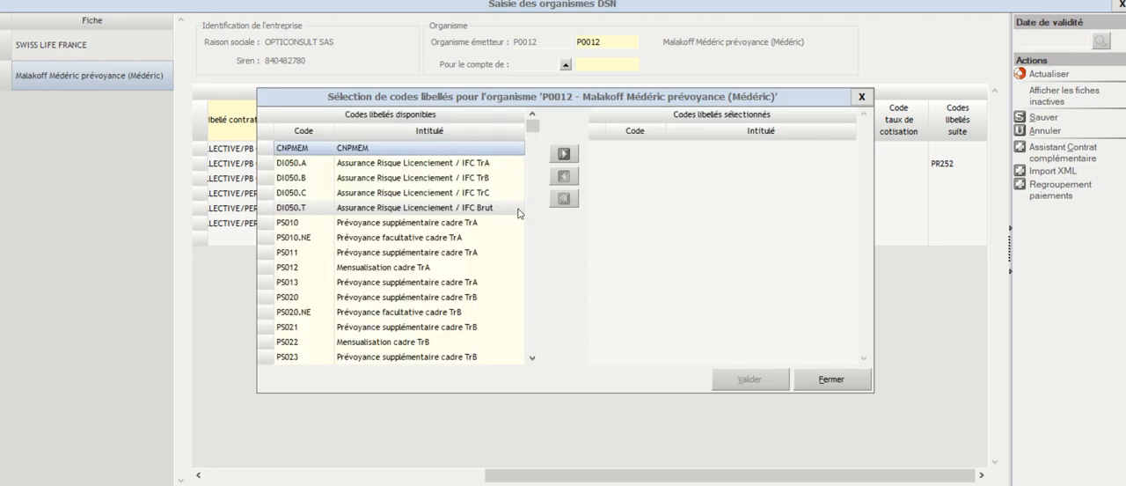
pyautogui.moveTo(535, 132); pyautogui.dragTo(542, 269)
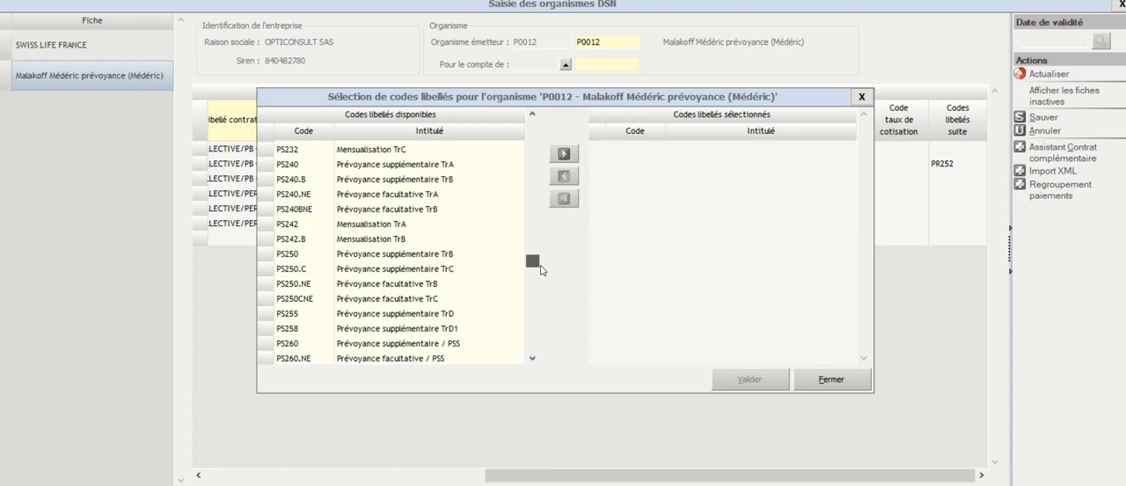
pyautogui.doubleClick(438, 276)
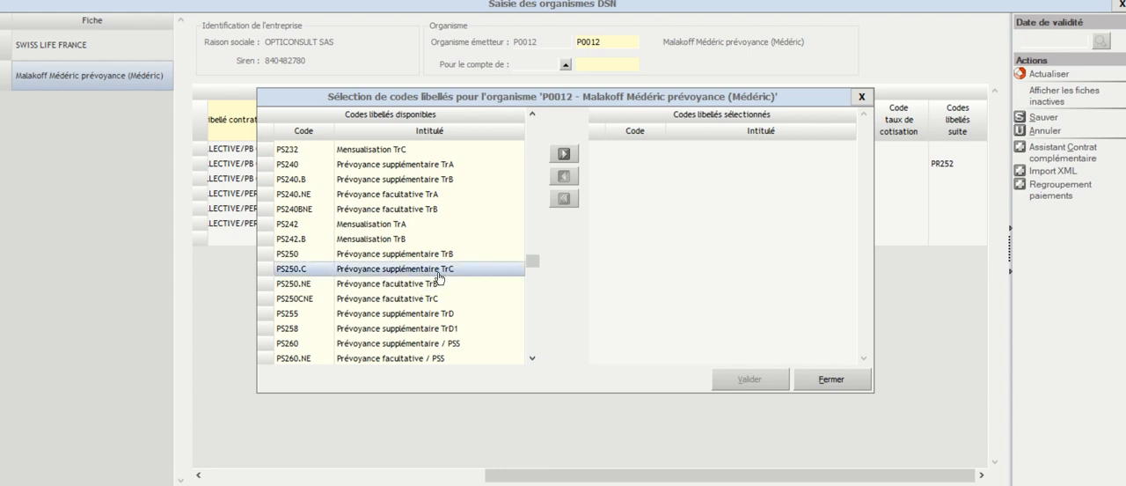
pyautogui.click(750, 380)
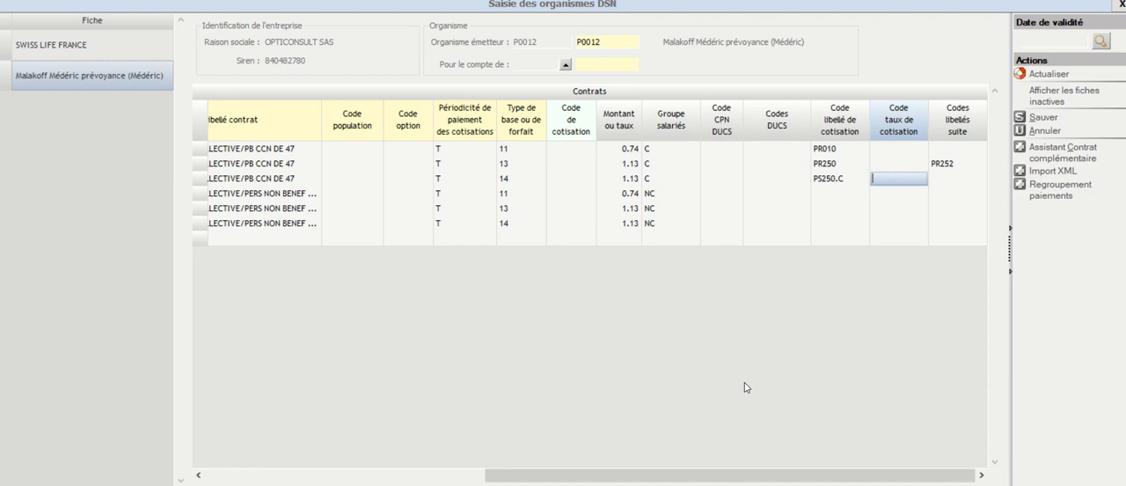
# Step: Search the available label codes for a Codes libellés suite entry on the third PB CCN DE 47 row, without selecting any
pyautogui.click(952, 181)
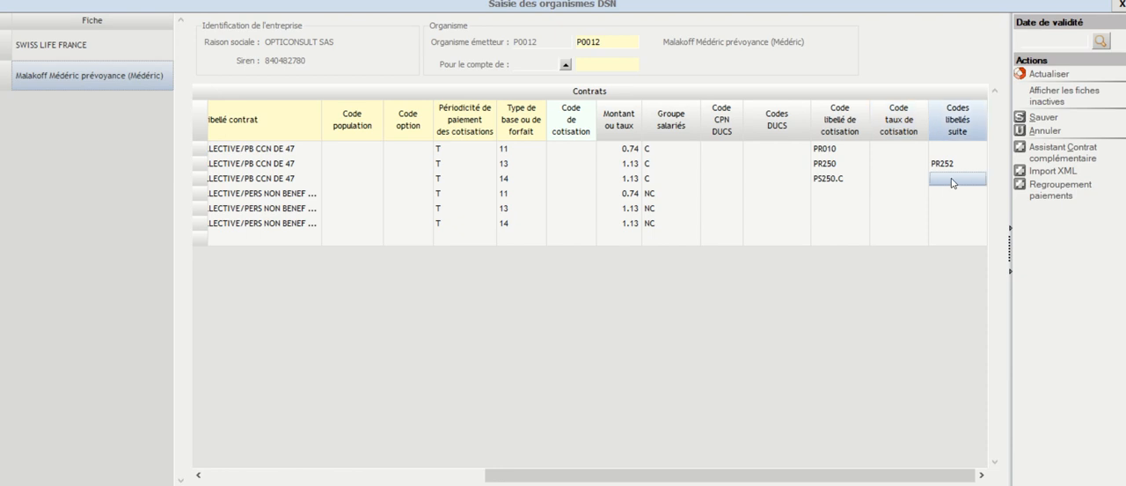
pyautogui.doubleClick(952, 180)
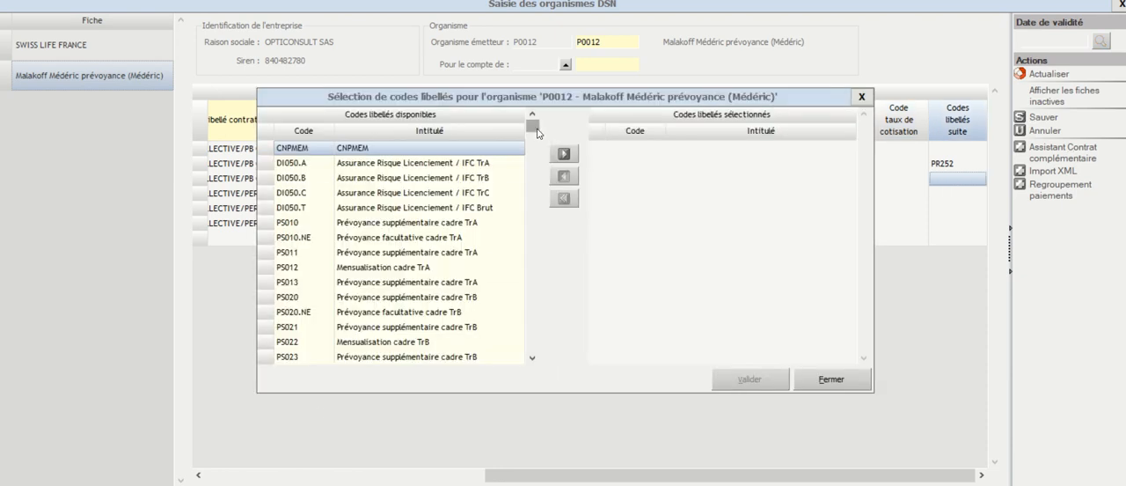
pyautogui.moveTo(535, 137); pyautogui.dragTo(545, 270)
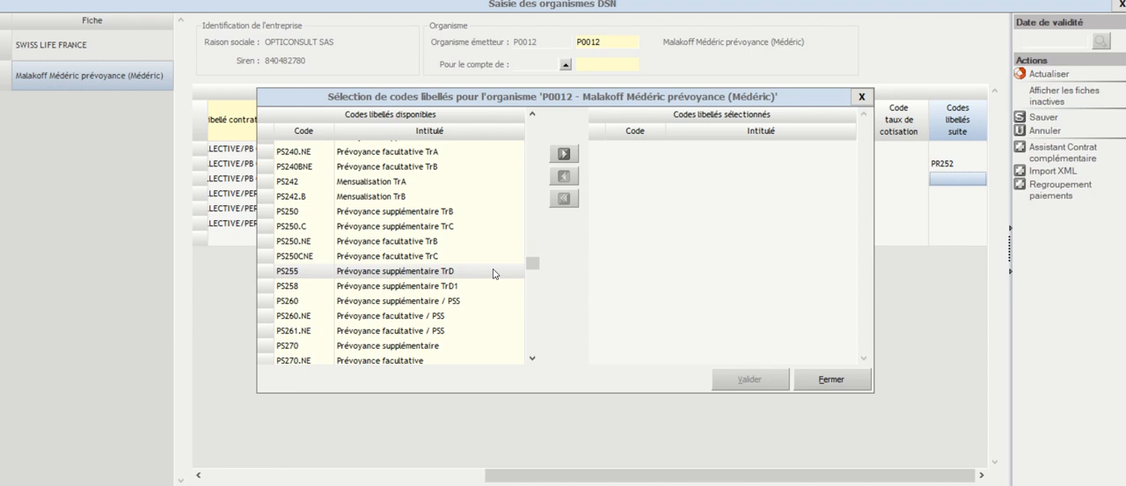
pyautogui.scroll(-3, 493, 268)
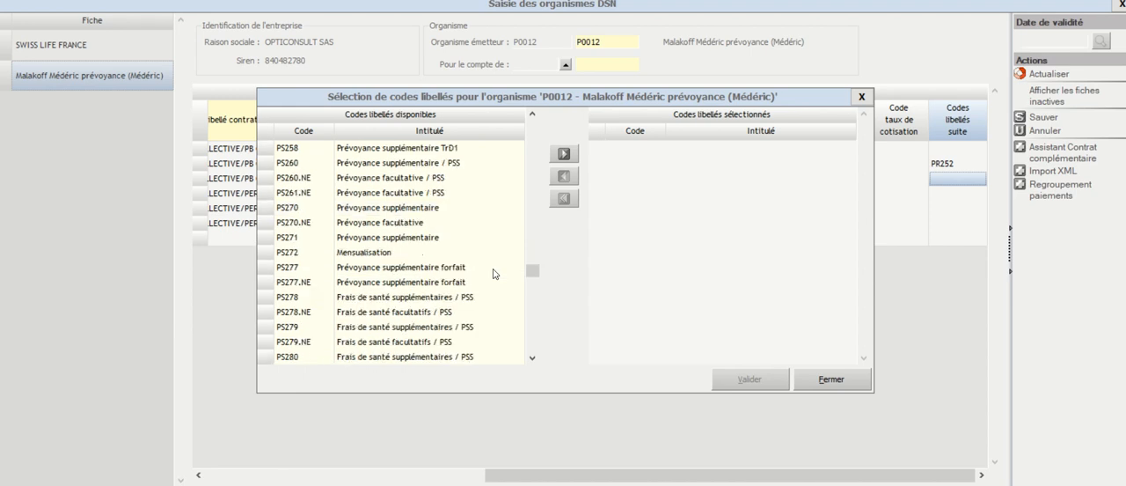
pyautogui.click(493, 269)
pyautogui.scroll(2, 470, 263)
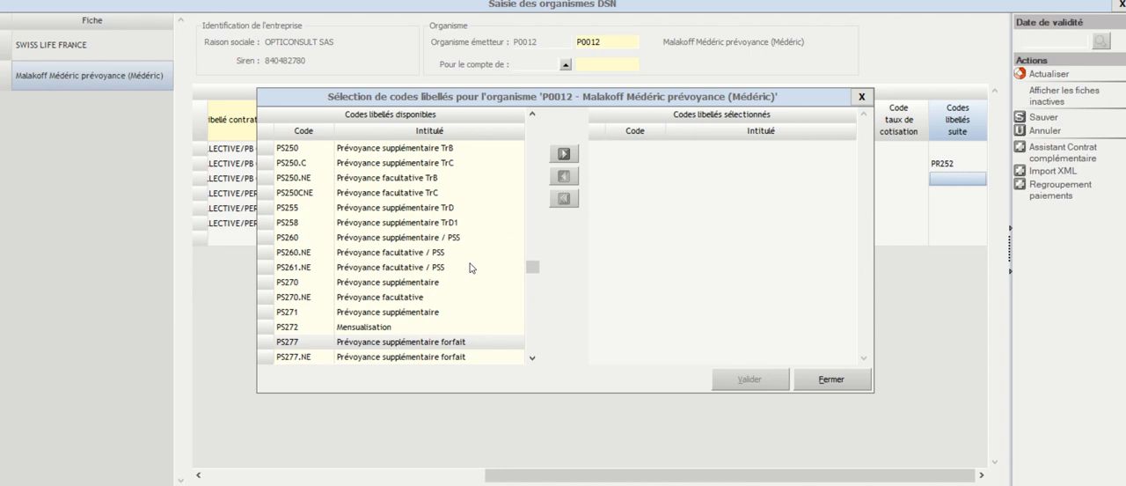
pyautogui.click(459, 210)
pyautogui.scroll(2, 458, 216)
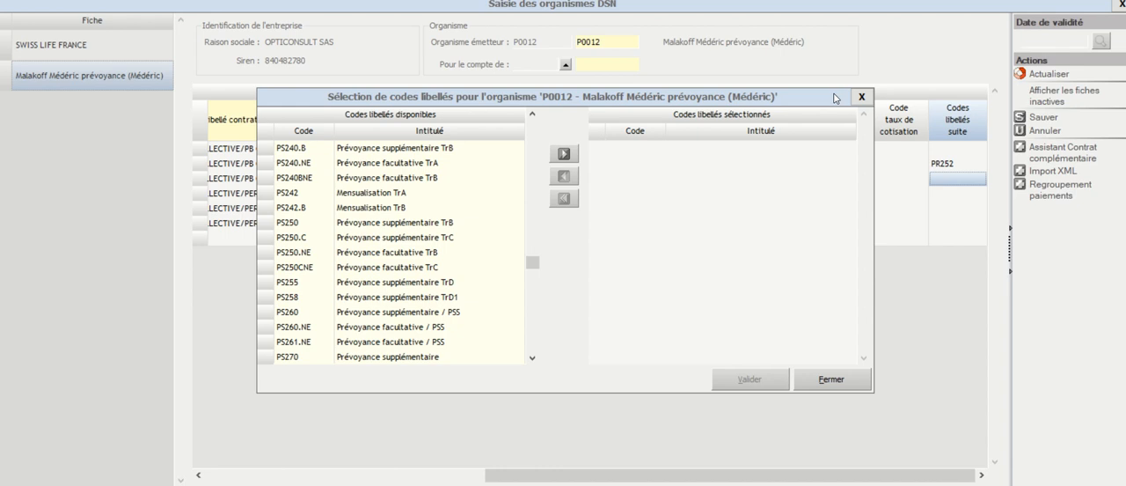
pyautogui.click(862, 97)
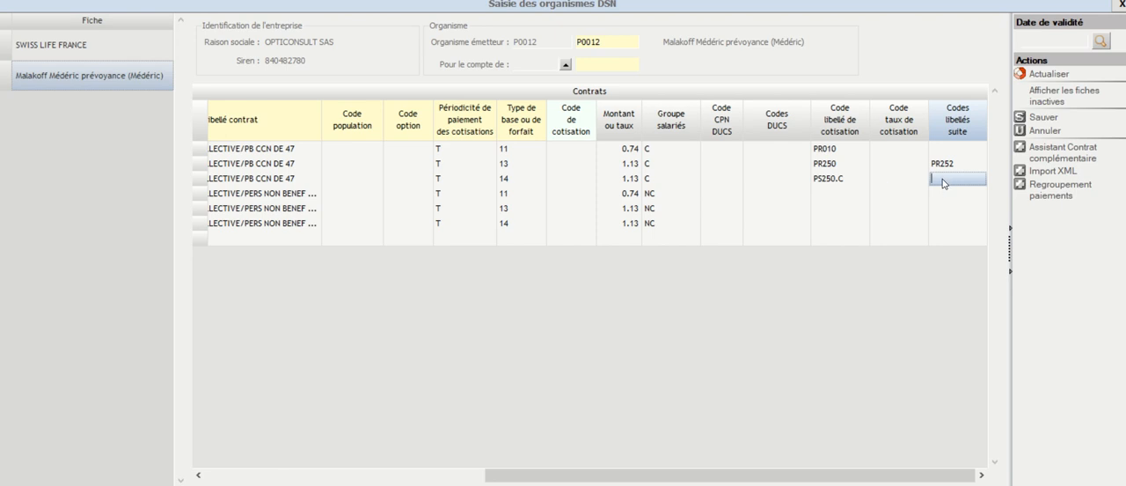
# Step: Enter PR252.C under Codes libellés suite on the third PB CCN DE 47 row
pyautogui.write('PR252.C')
pyautogui.click(840, 200)
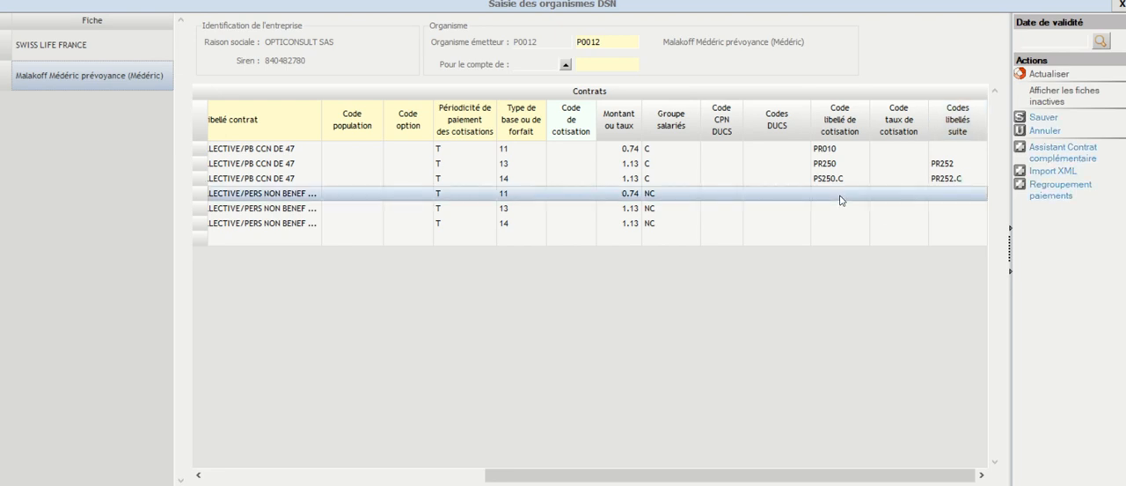
# Step: Set Code libellé de cotisation to PR110 on the first PERS NON BENEF row, base type 11
pyautogui.moveTo(761, 473); pyautogui.dragTo(691, 464)
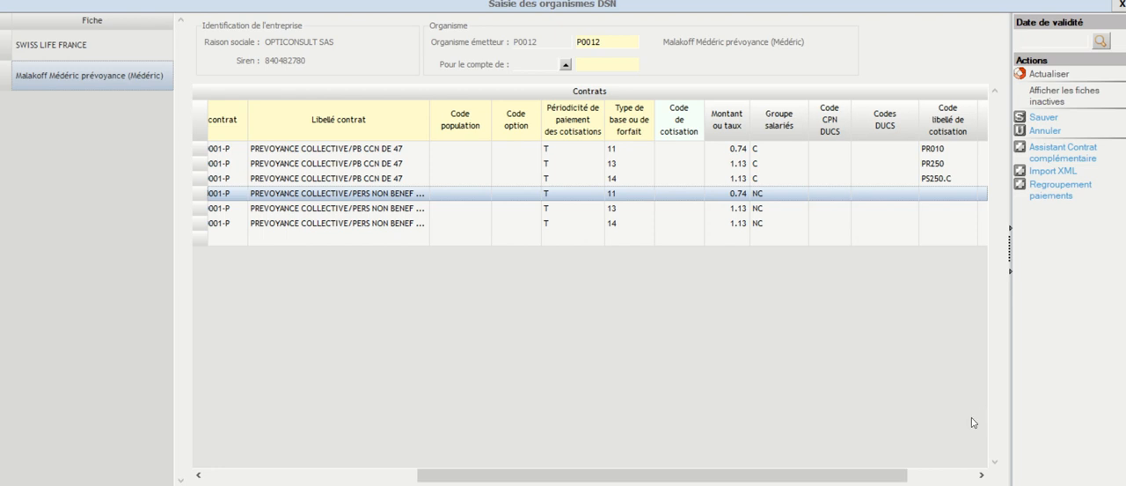
pyautogui.click(948, 194)
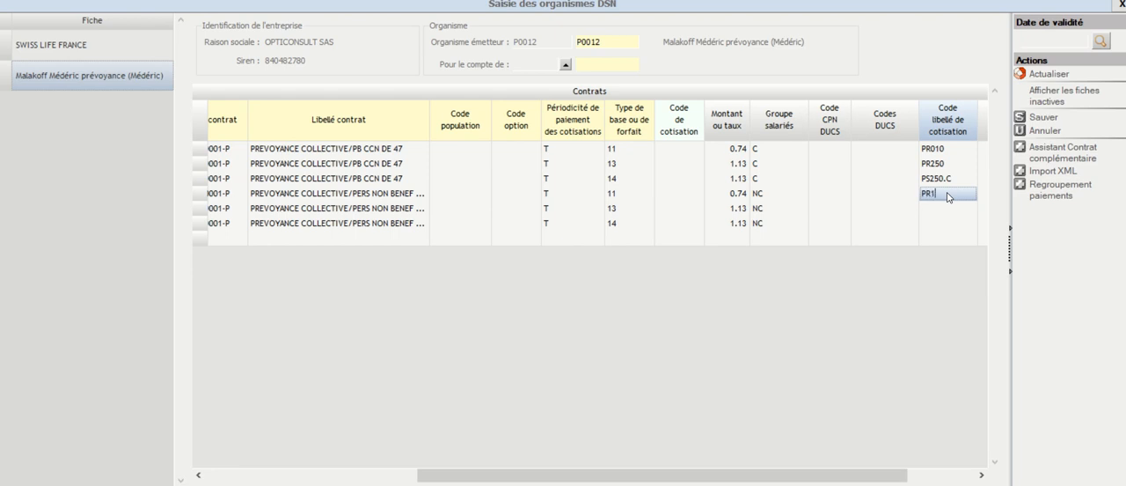
pyautogui.press('Tab')
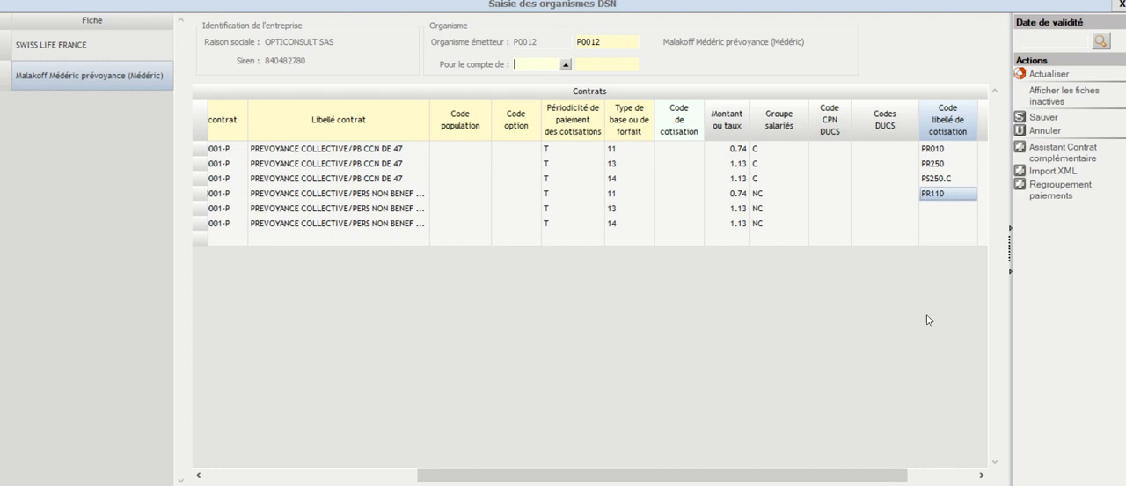
pyautogui.press('Tab')
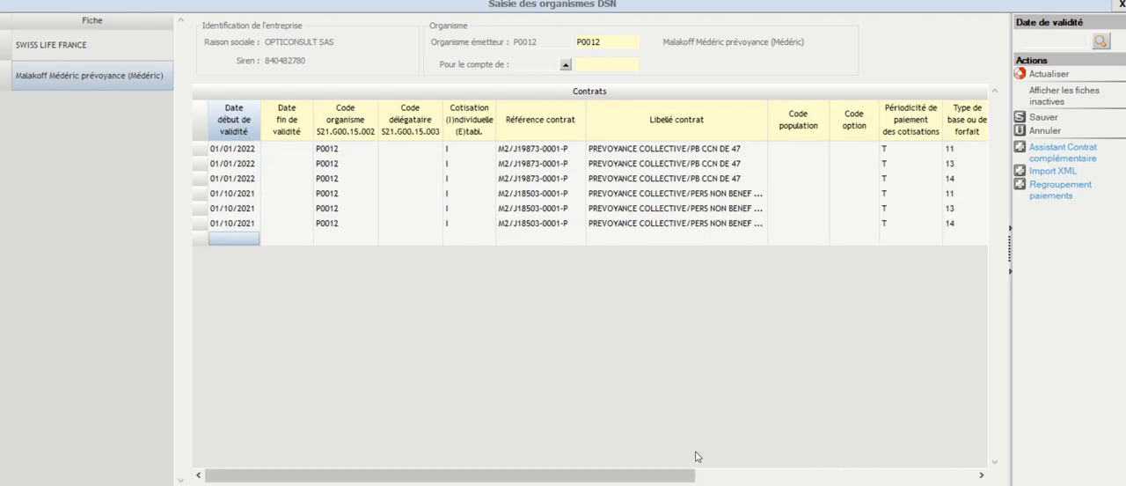
# Step: Add PR112 under Codes libellés suite on the first PERS NON BENEF row
pyautogui.moveTo(667, 478); pyautogui.dragTo(948, 478)
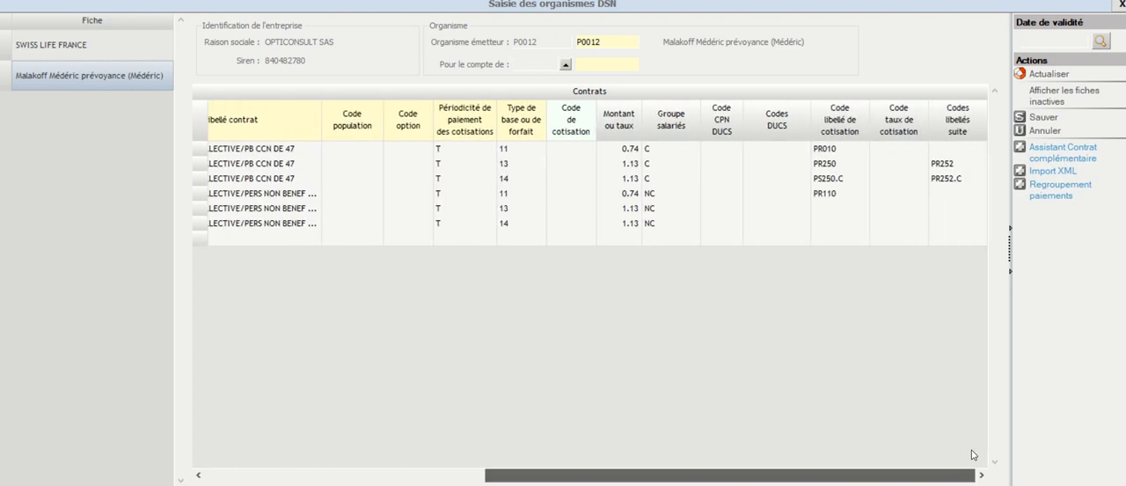
pyautogui.click(950, 197)
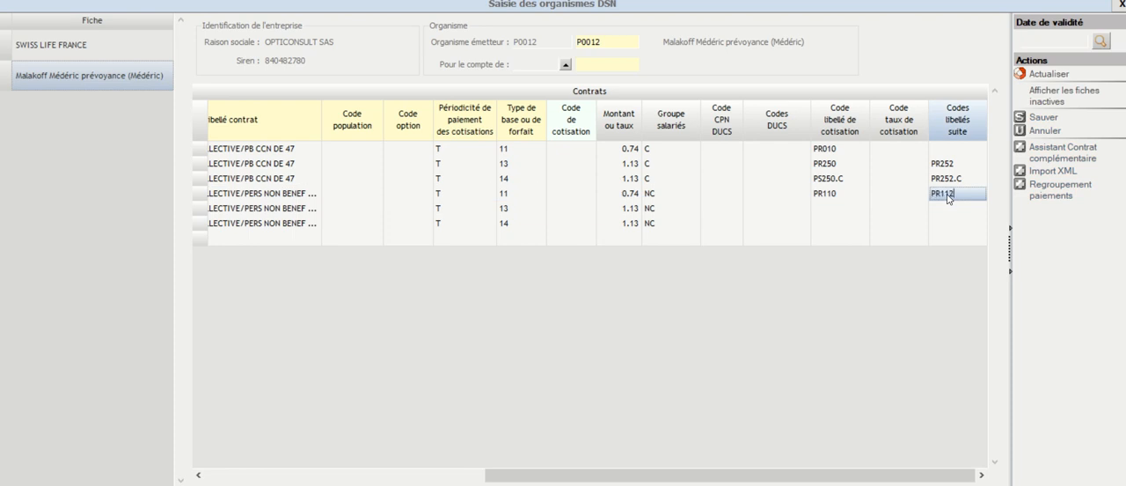
pyautogui.click(891, 198)
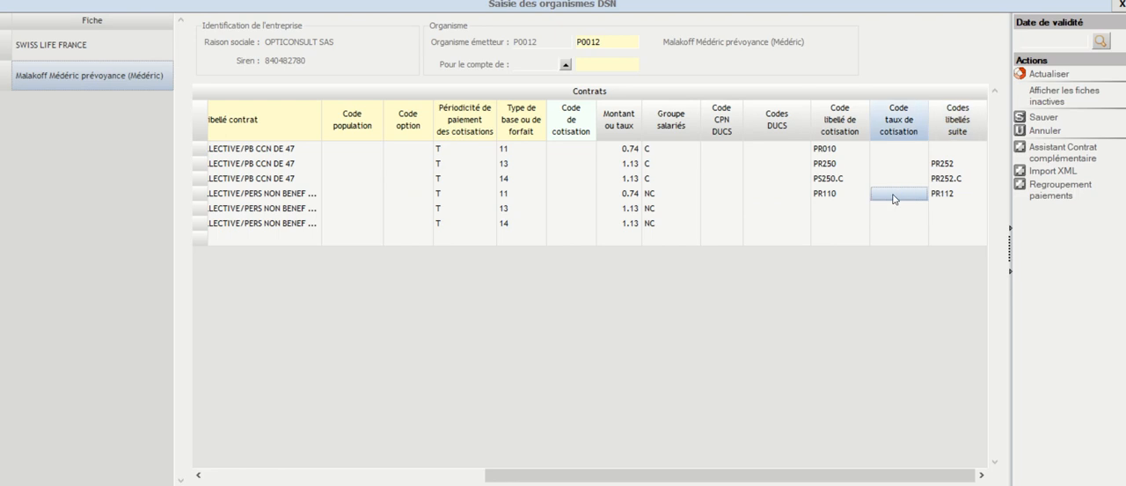
pyautogui.click(962, 197)
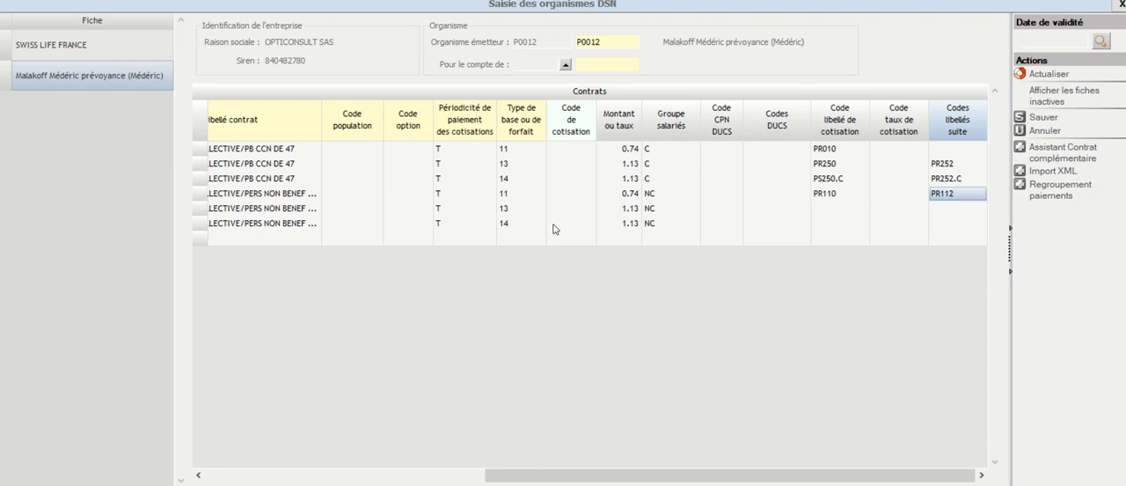
# Step: Set Code libellé de cotisation to PR250 and Codes libellés suite to PR252 on the PERS NON BENEF row with base type 13
pyautogui.click(519, 208)
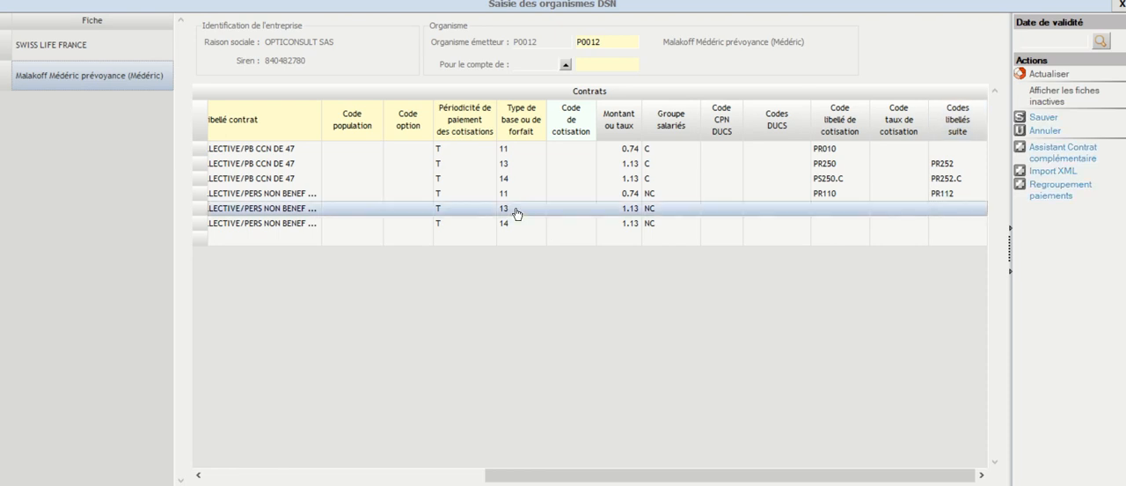
pyautogui.click(827, 211)
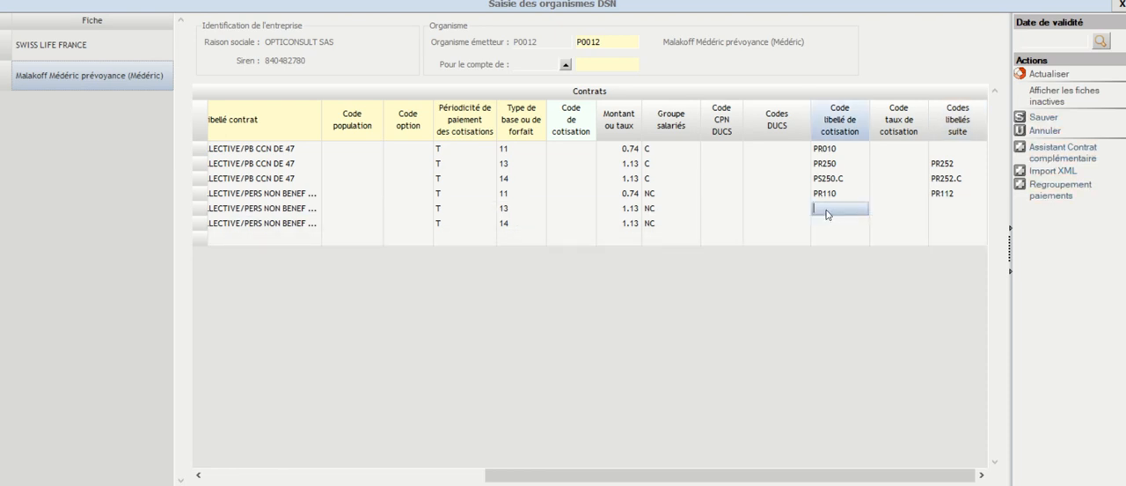
pyautogui.write('PR250')
pyautogui.click(947, 210)
pyautogui.write('PR')
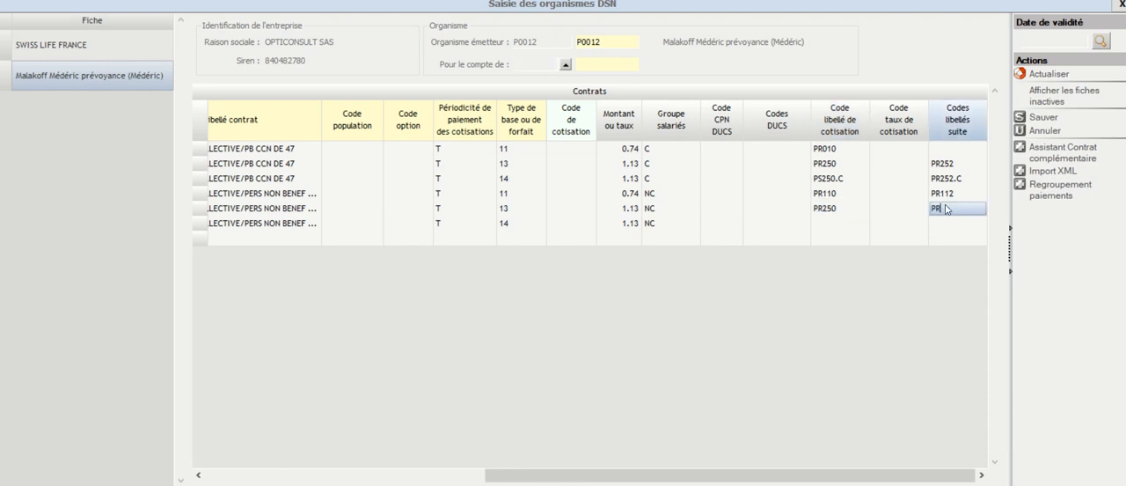
pyautogui.write('252')
# Step: Set Code libellé de cotisation to PR250.C and Codes libellés suite to PR252.C on the PERS NON BENEF row with base type 14
pyautogui.click(831, 222)
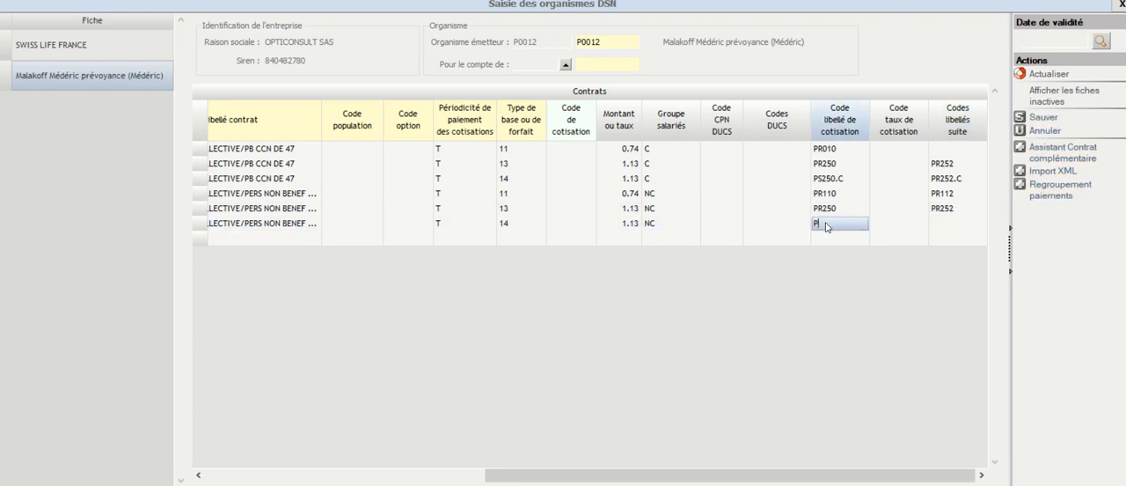
pyautogui.write('PR250.C')
pyautogui.click(938, 227)
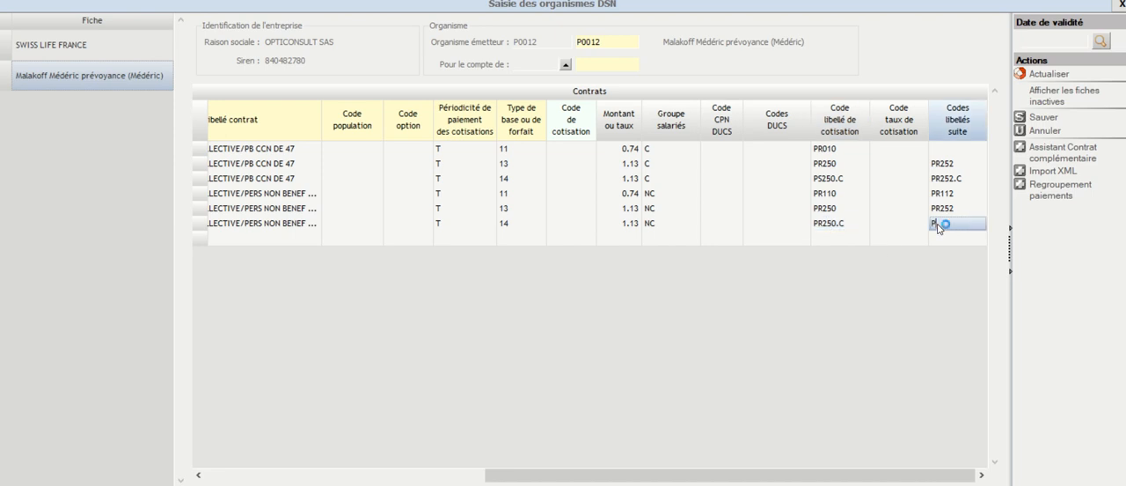
pyautogui.write('PR252.C')
pyautogui.click(655, 226)
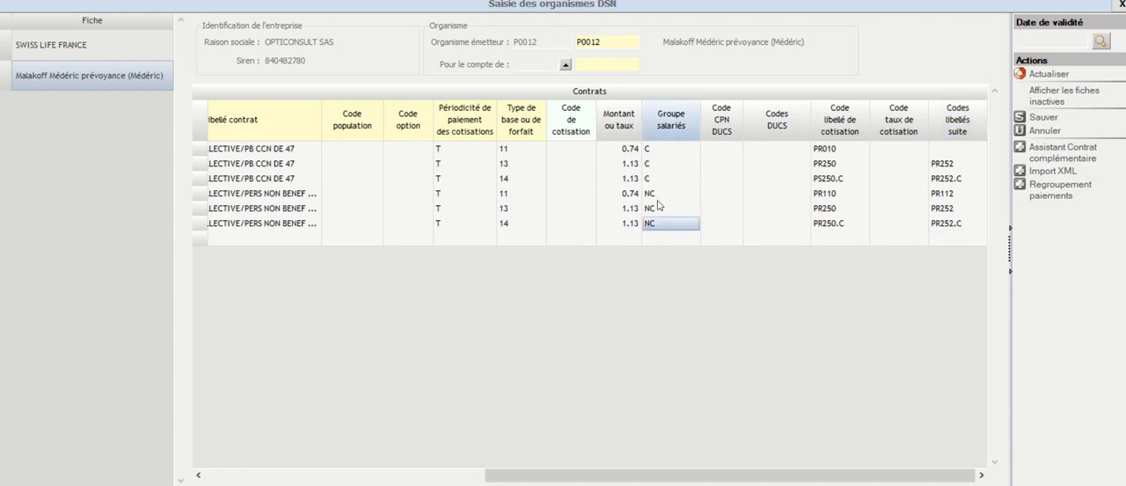
# Step: Check the employee groups and rates across the contract rows and save the Malakoff Médéric organisation record
pyautogui.click(662, 168)
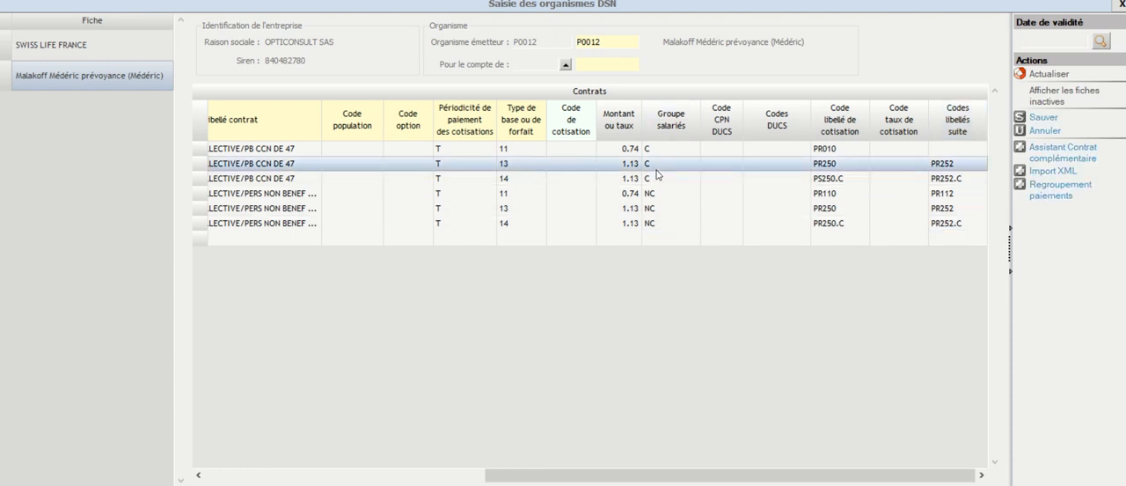
pyautogui.click(646, 229)
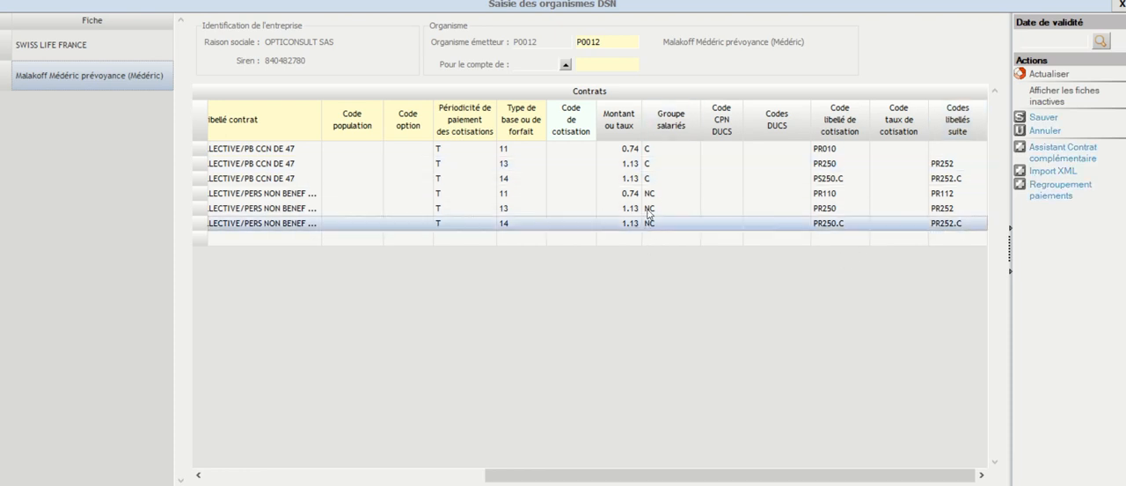
pyautogui.click(633, 167)
pyautogui.click(627, 183)
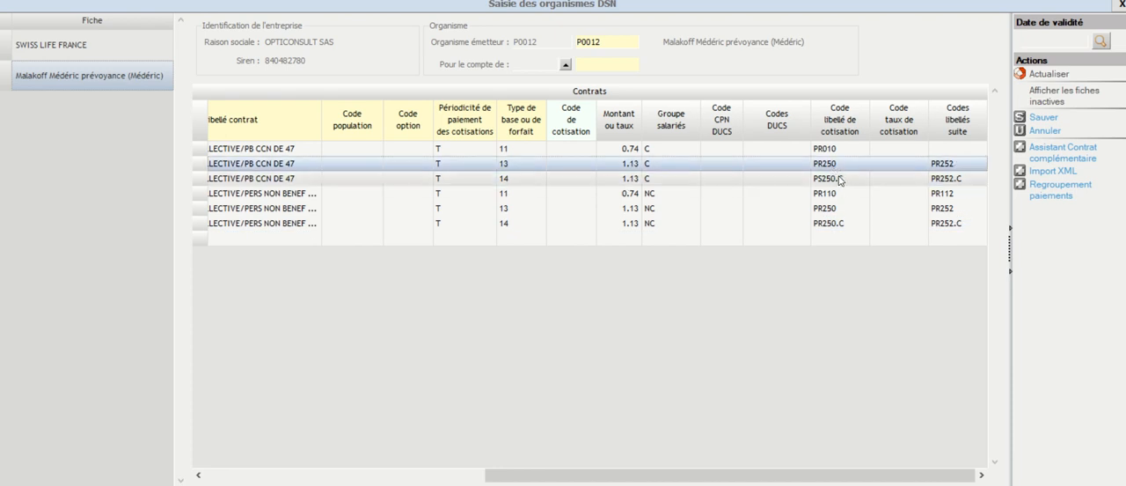
pyautogui.click(660, 162)
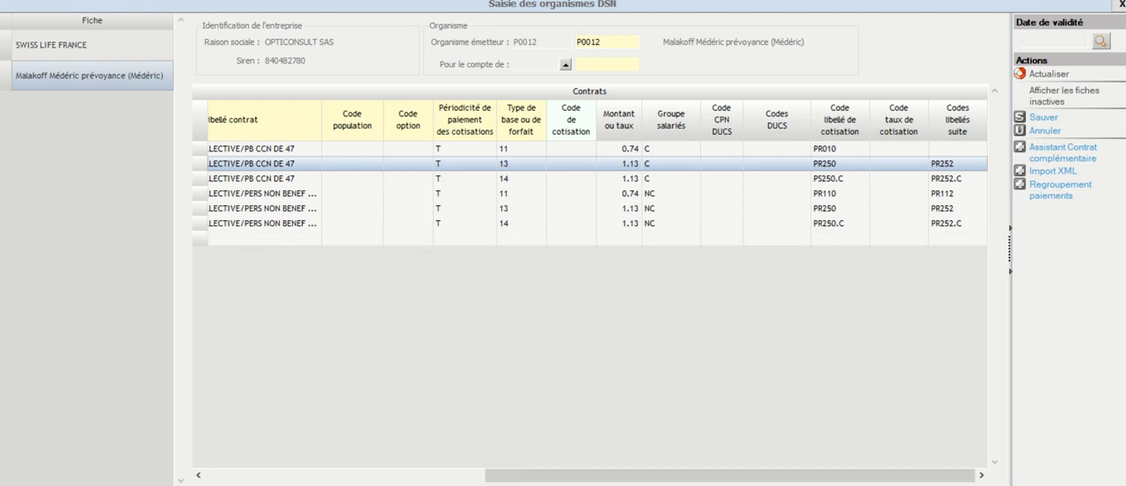
pyautogui.moveTo(852, 481)
pyautogui.mouseDown()
pyautogui.moveTo(581, 476)
pyautogui.moveTo(872, 480)
pyautogui.mouseUp()
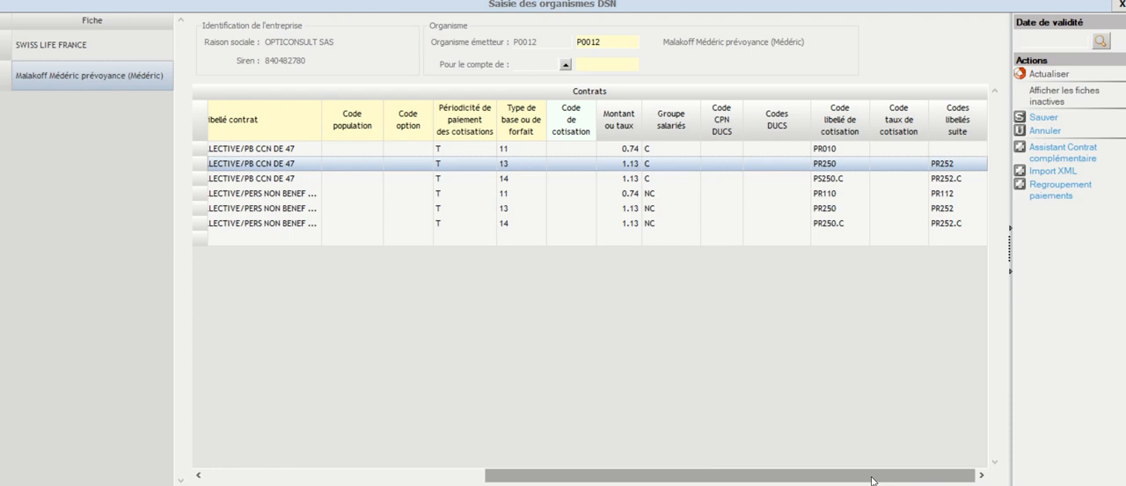
pyautogui.click(1040, 121)
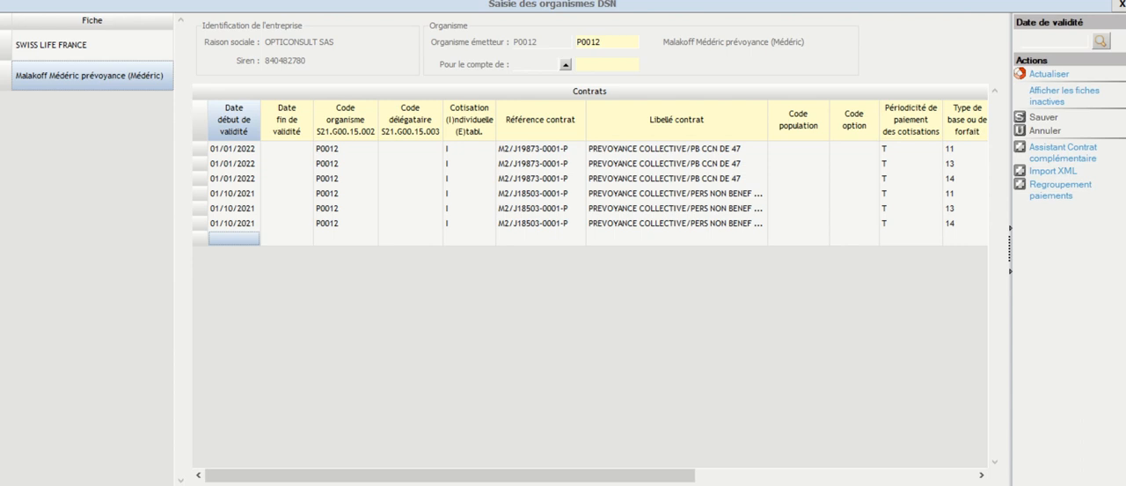